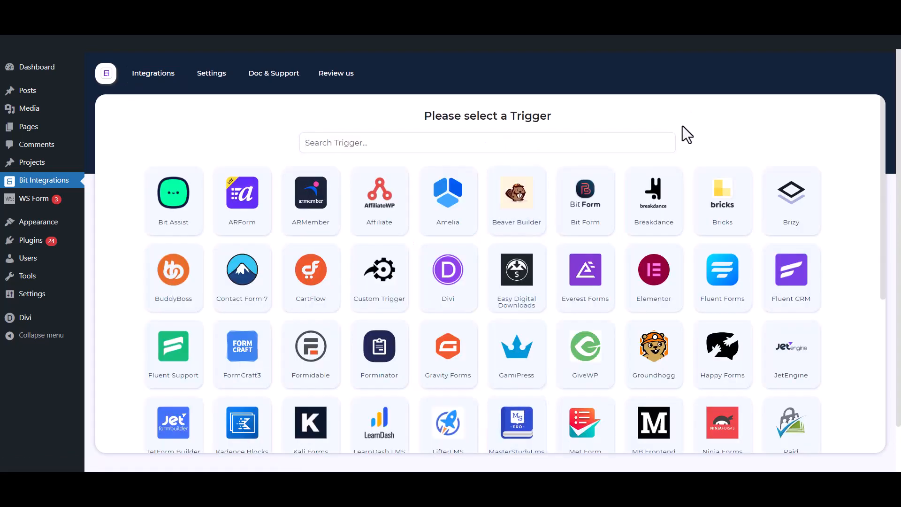
- Search the triggers for 'ws', pick WSForm, and select the Contact Us form
click(599, 143)
text(wsform)
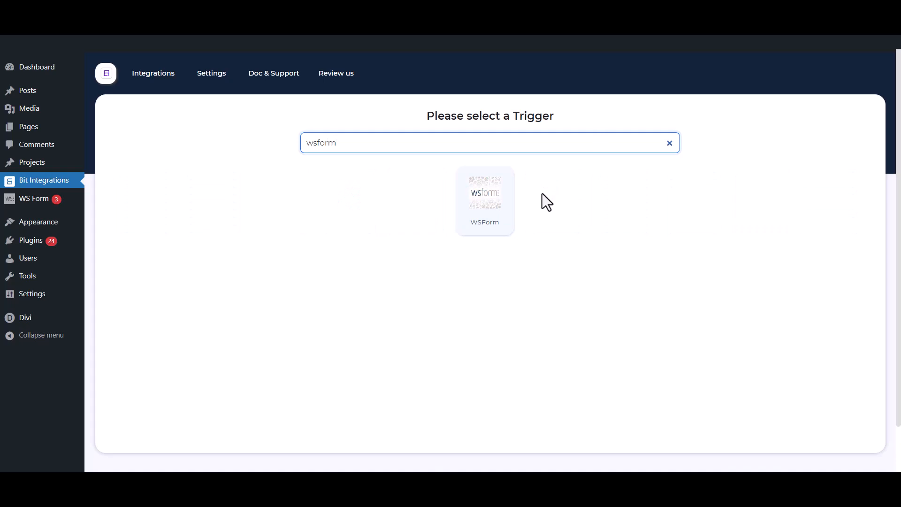
click(490, 220)
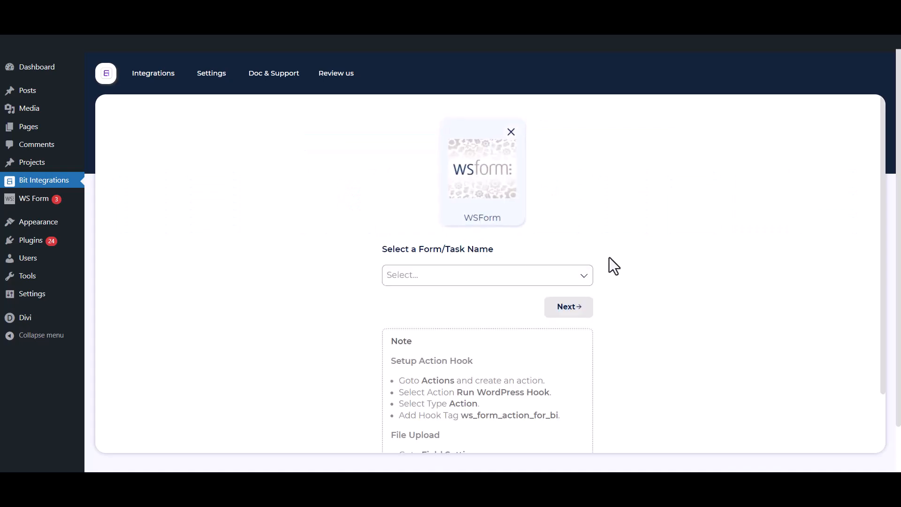
click(521, 281)
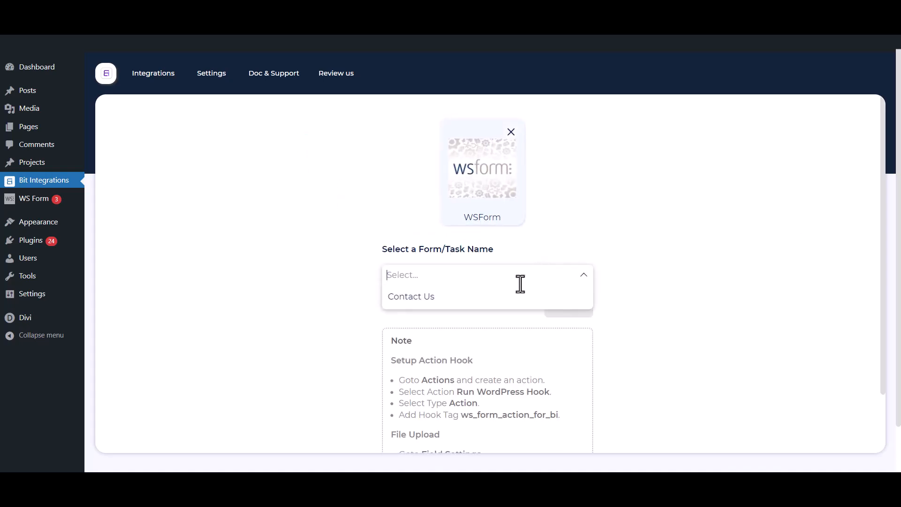
click(486, 296)
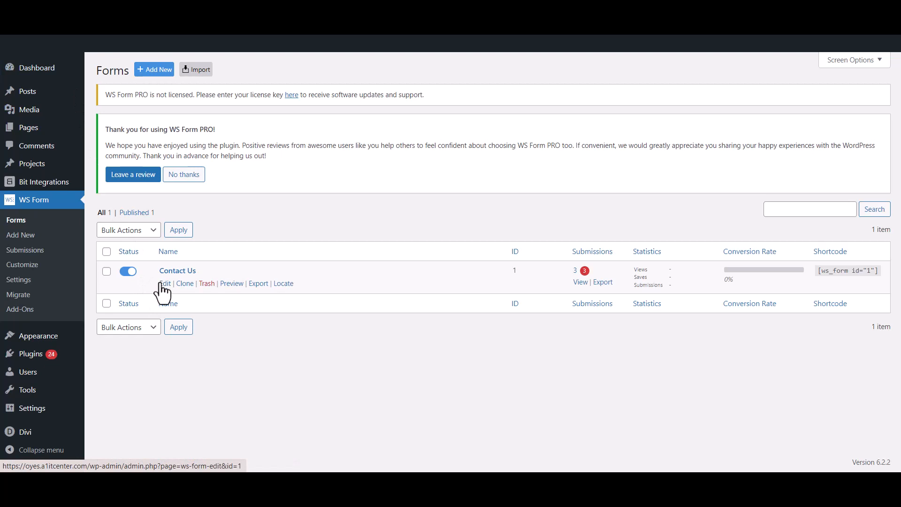
- Add a new action named Bit Integrations to Contact Us, set to Run WordPress Hook
click(164, 284)
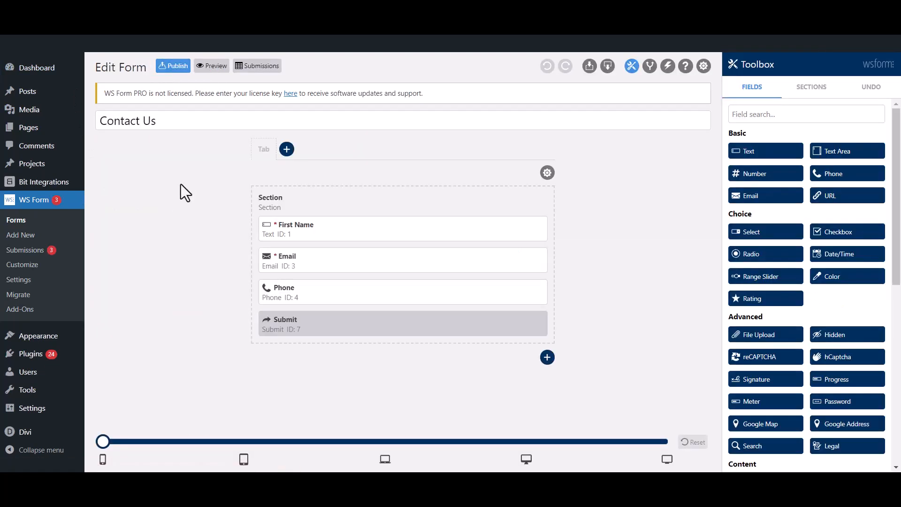
click(667, 68)
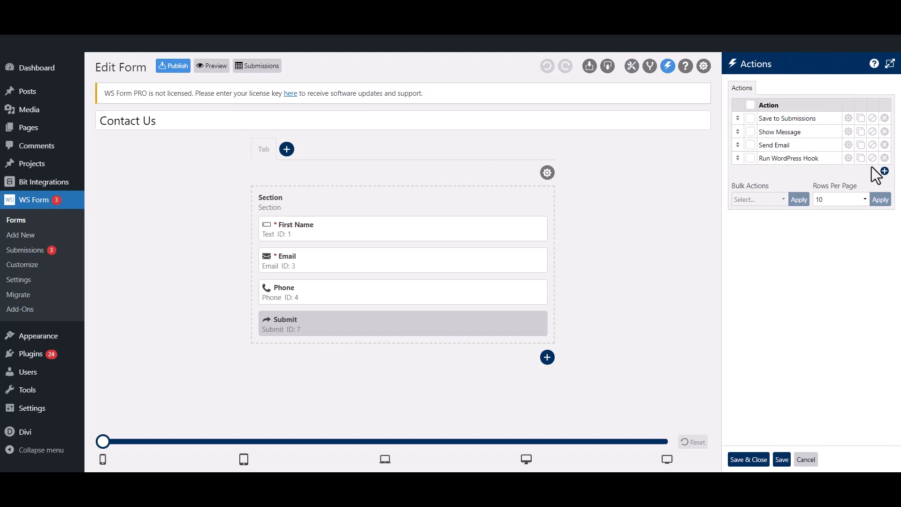
click(884, 172)
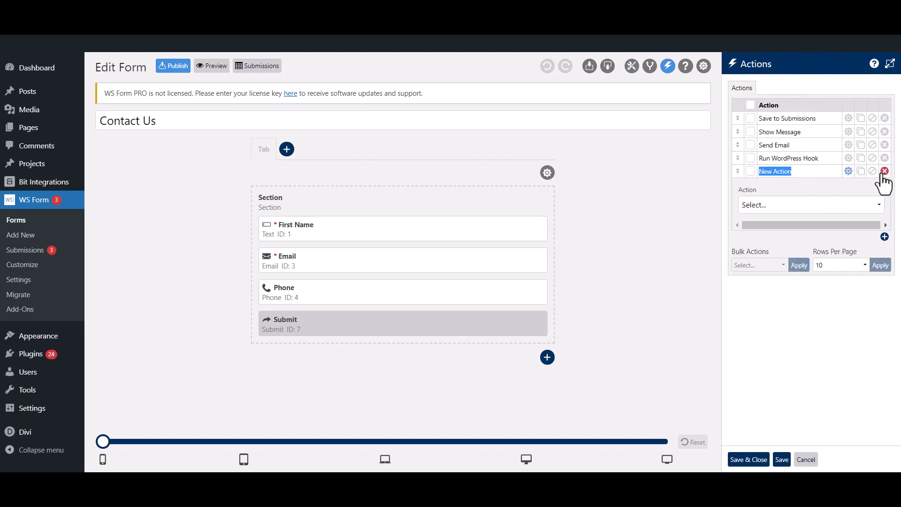
double_click(794, 172)
drag(796, 174, 759, 170)
key(BackSpace)
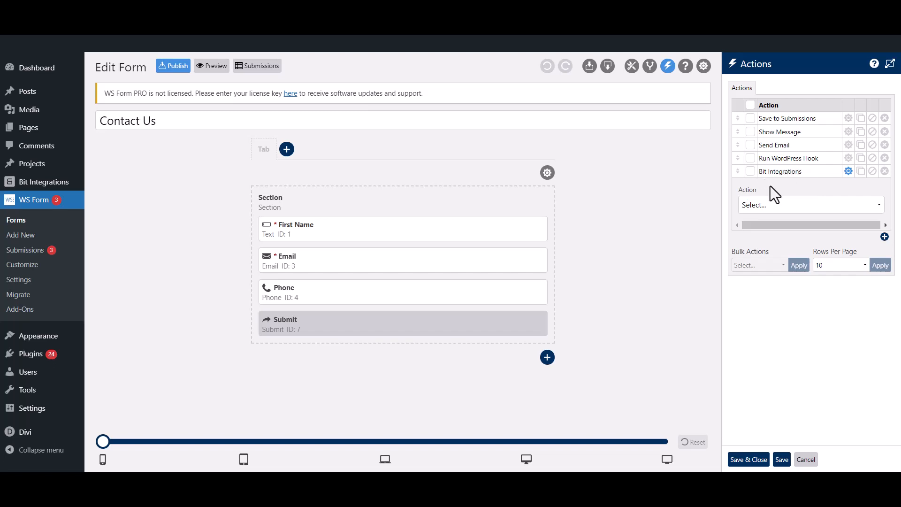
click(783, 206)
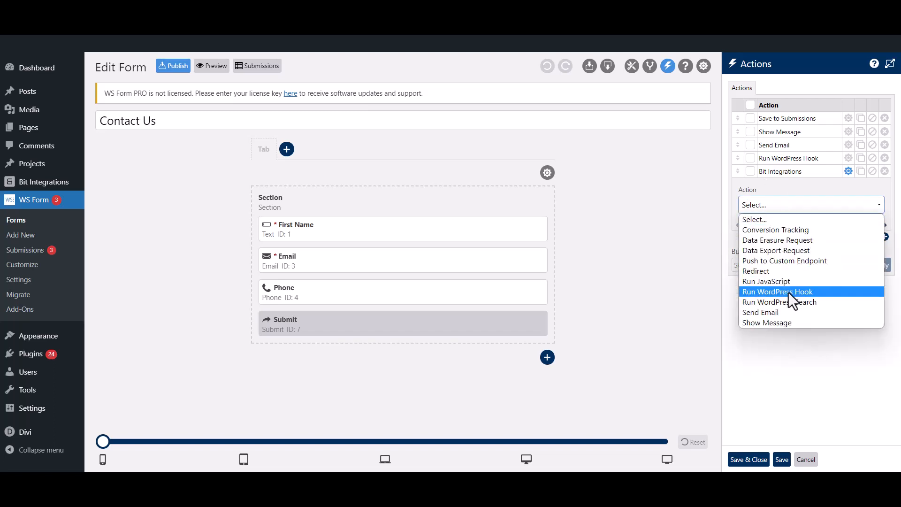
click(793, 300)
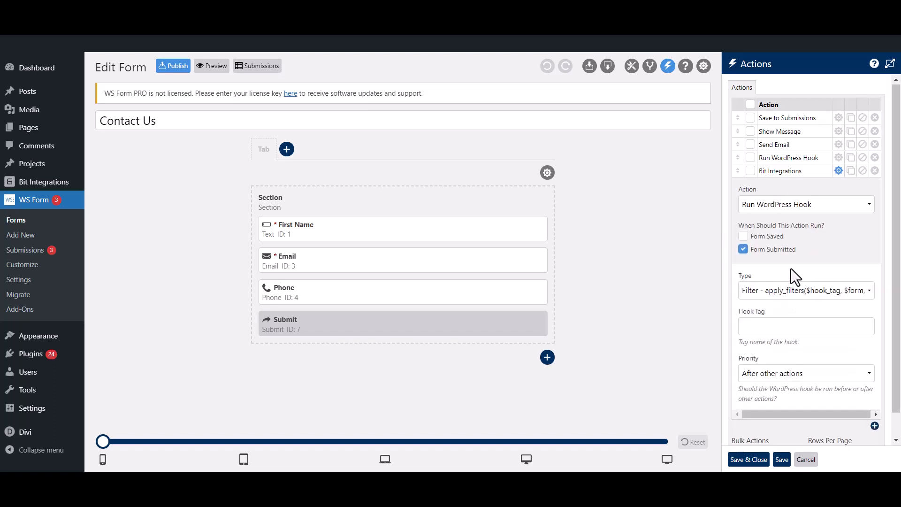
- Set hook type to Action - do_action with tag ws_form_action_for_bi, then Save & Close
scroll(790, 268, down, 1)
click(774, 264)
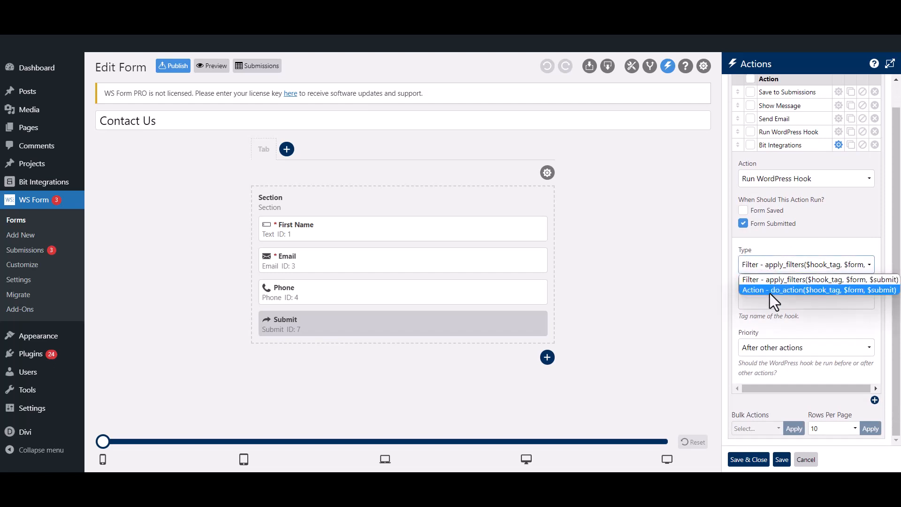
click(770, 291)
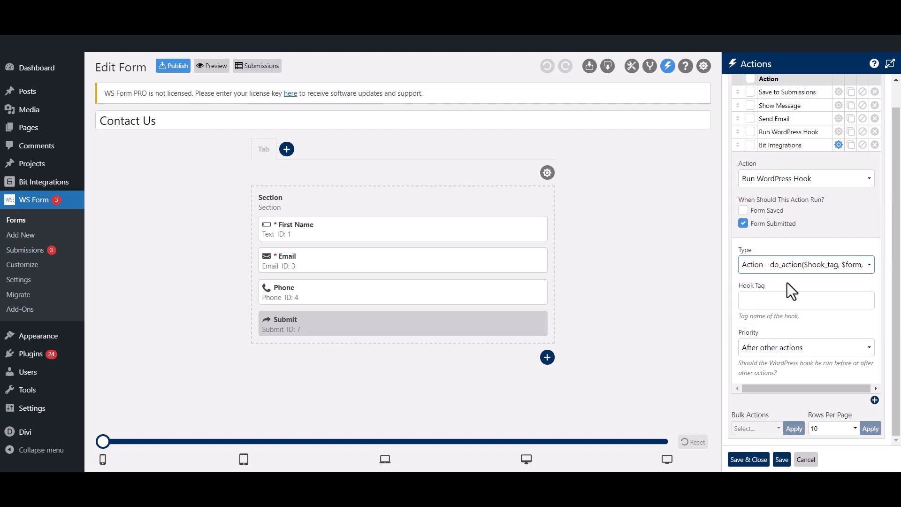
click(773, 298)
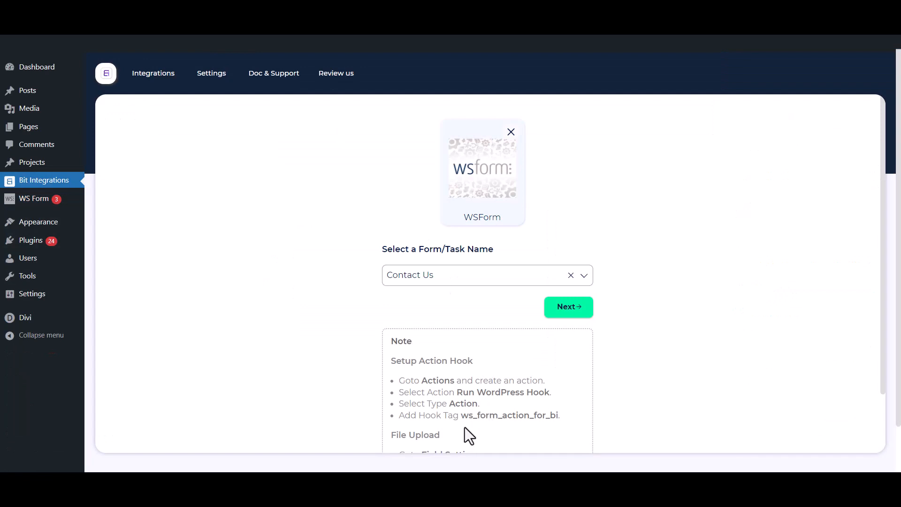
drag(461, 415, 557, 419)
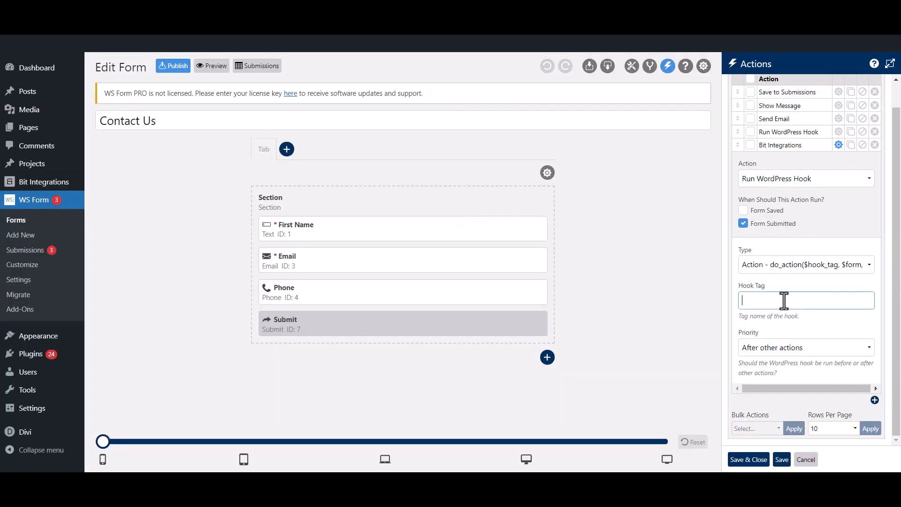
text(ws_form_action_for_bi)
click(802, 283)
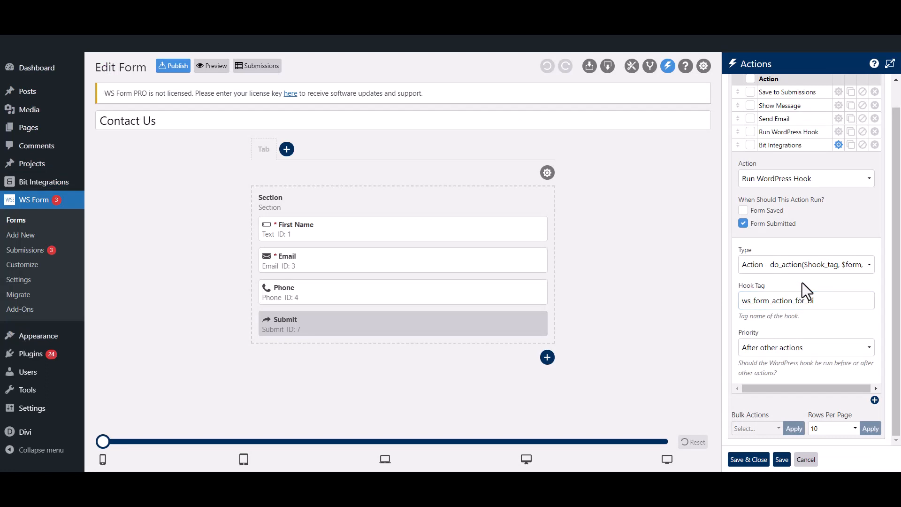
click(750, 460)
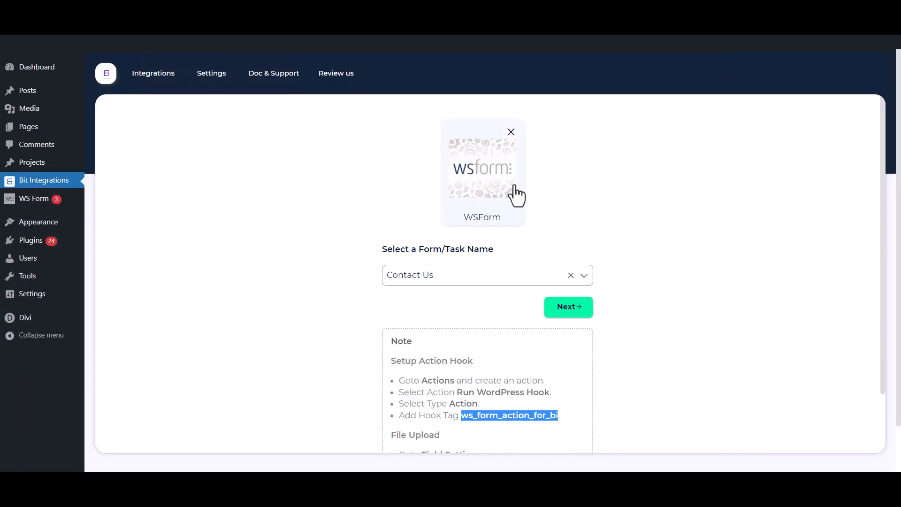
- Continue past the Contact Us trigger and pick Mail Chimp from a 'mail chimp' action search
click(687, 277)
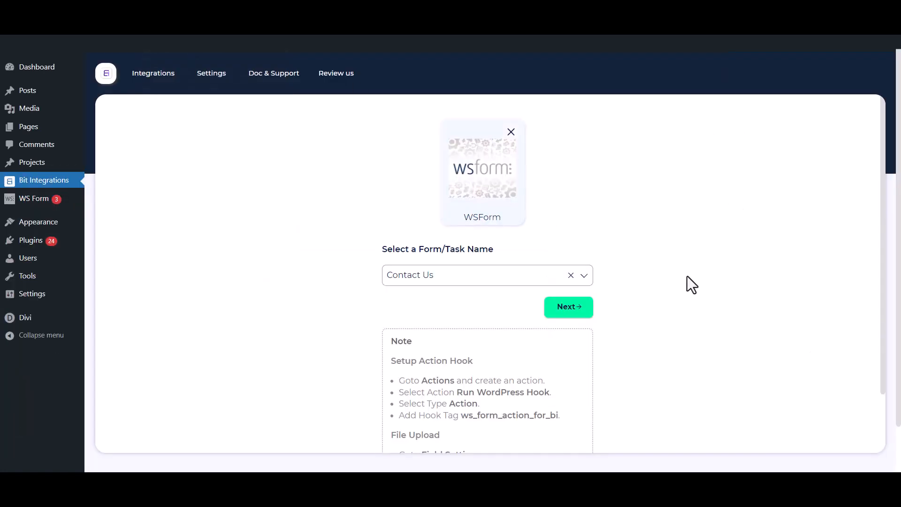
scroll(666, 270, down, 2)
click(571, 255)
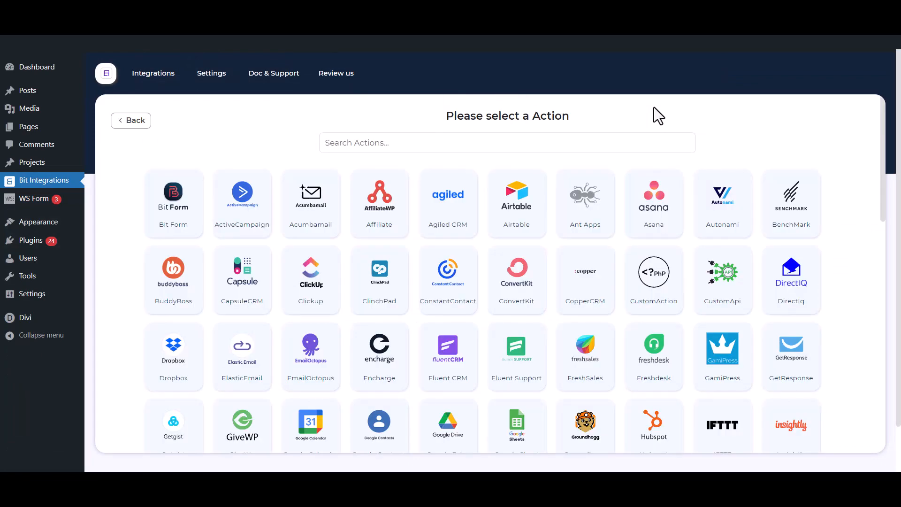
click(560, 146)
text(mai)
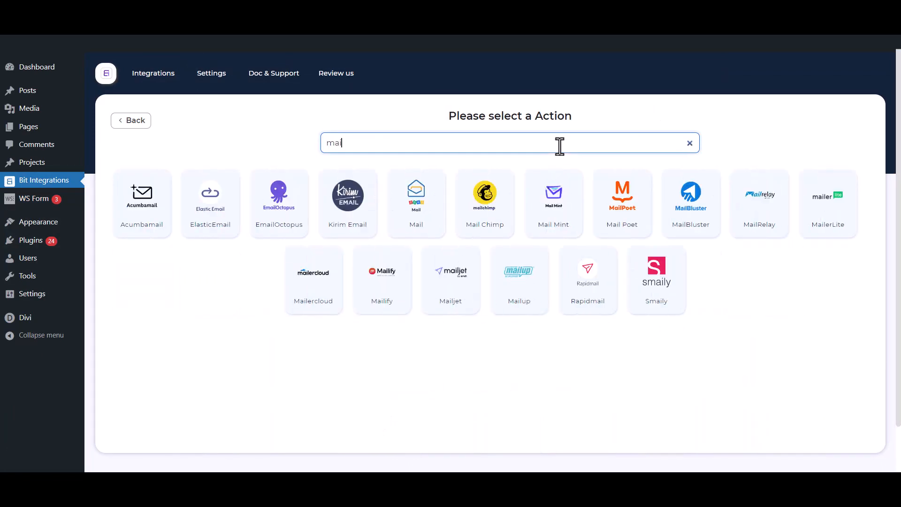
text(l chi)
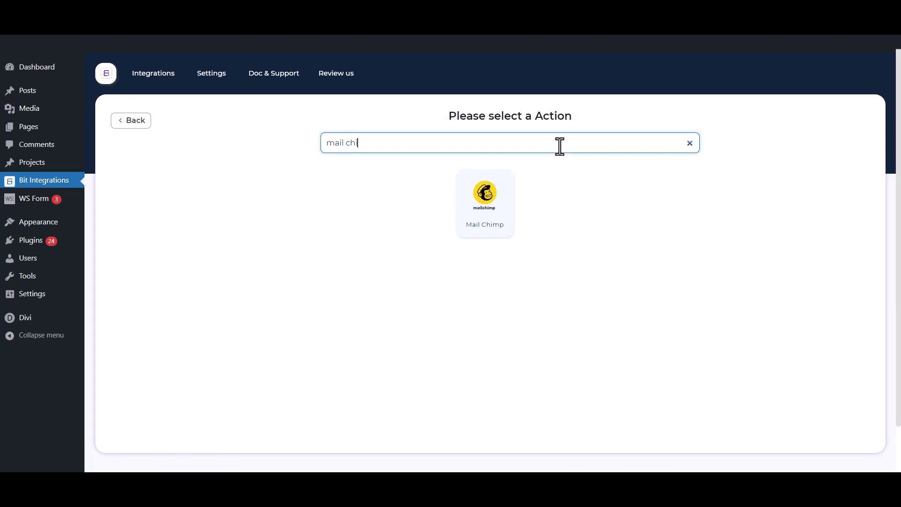
text(mp)
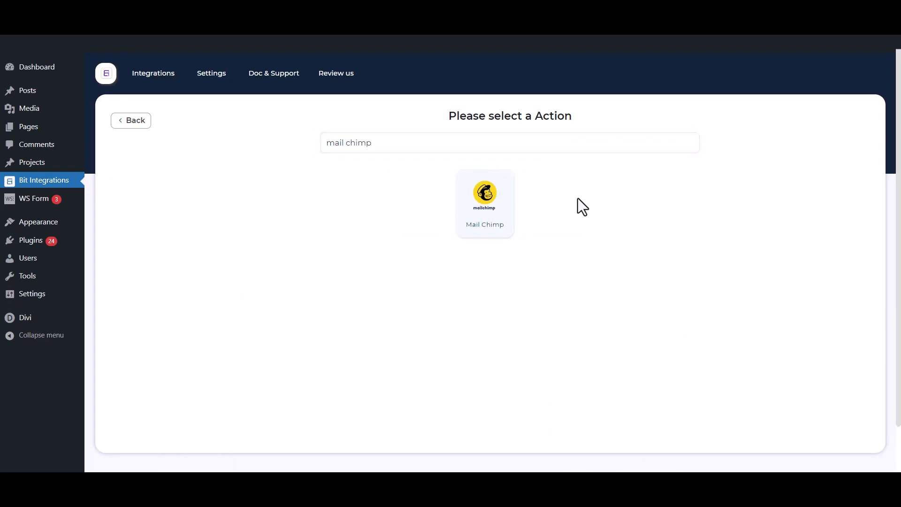
click(509, 213)
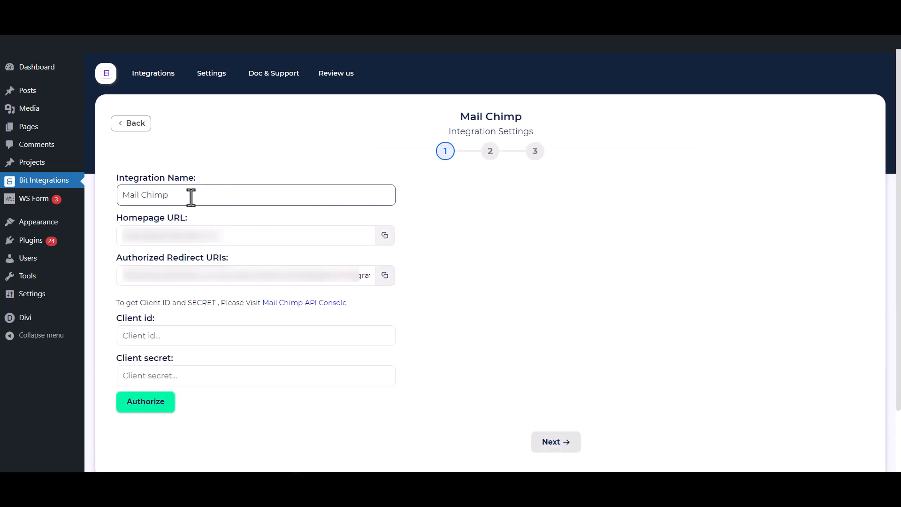
- Check the Integration Name, Client id and Client secret fields, then follow the Mail Chimp API Console link
drag(192, 196, 103, 195)
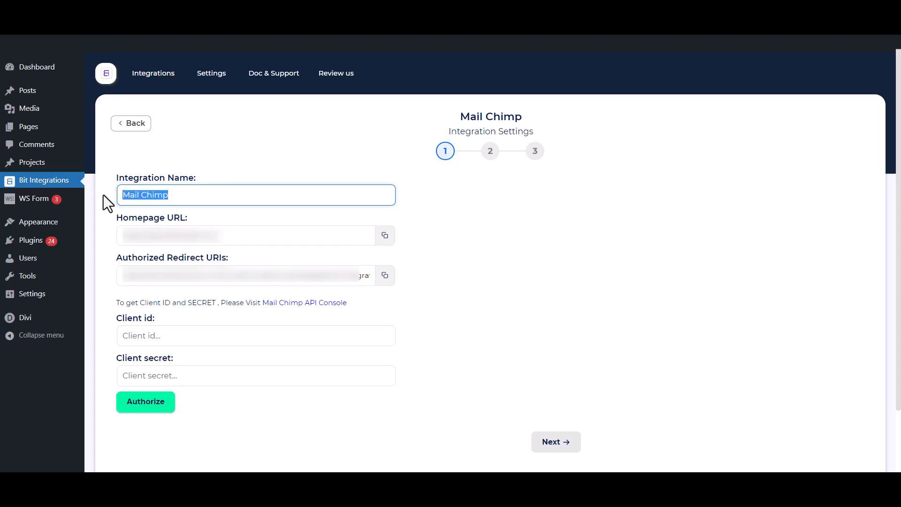
drag(107, 317, 156, 317)
drag(115, 358, 174, 357)
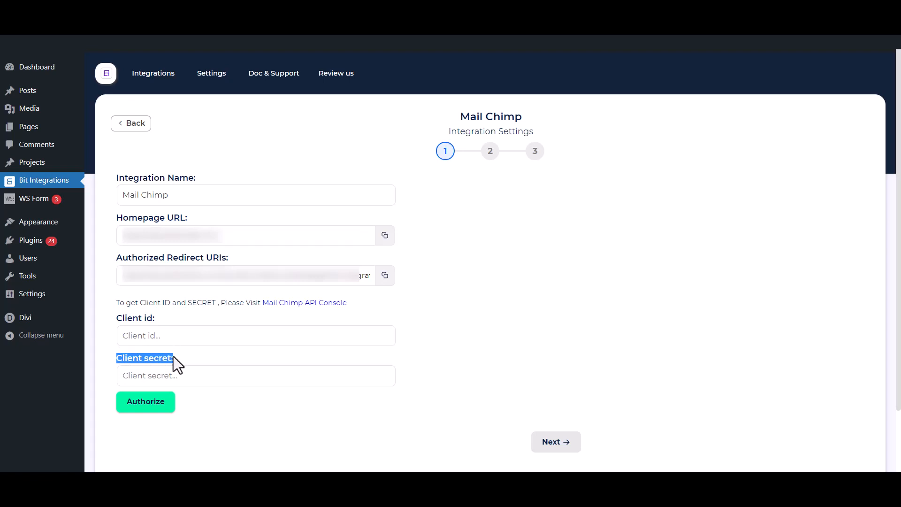
click(191, 312)
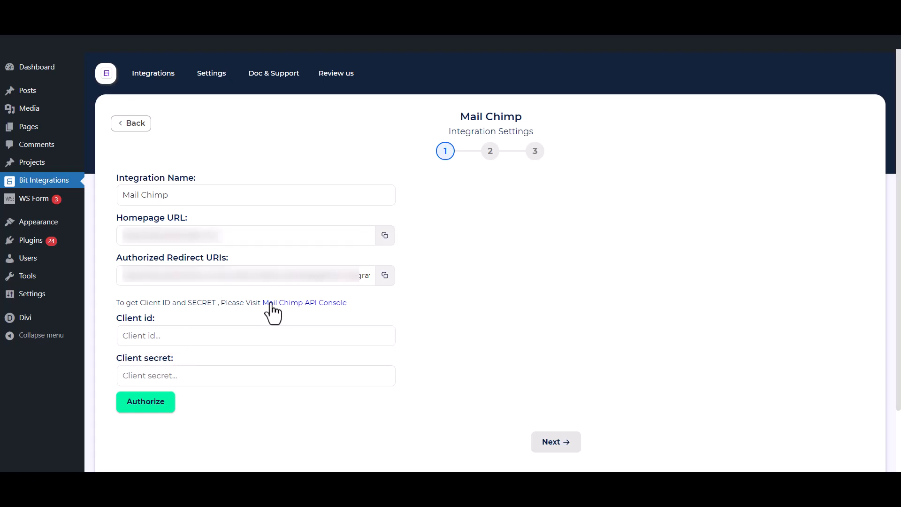
click(314, 303)
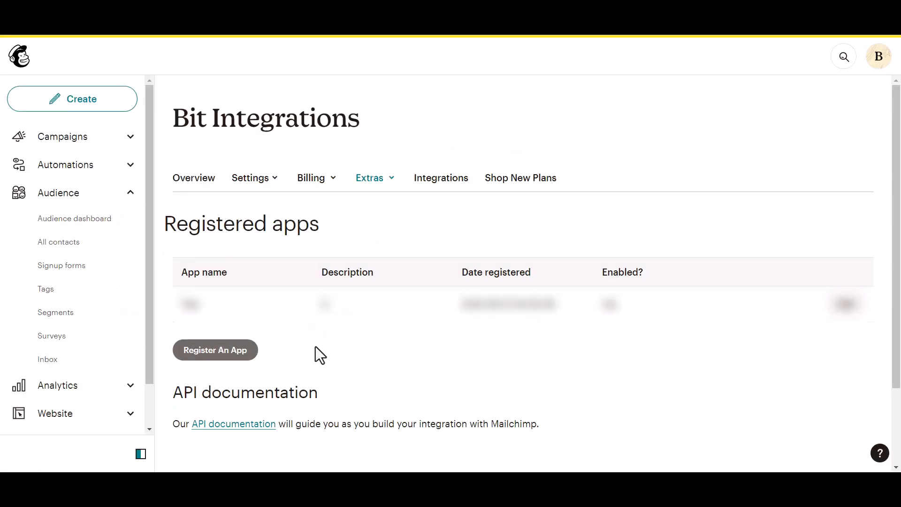
- Begin a new Mailchimp app named Bit Integrations, description 'test', company 'Bit Apps'
click(196, 353)
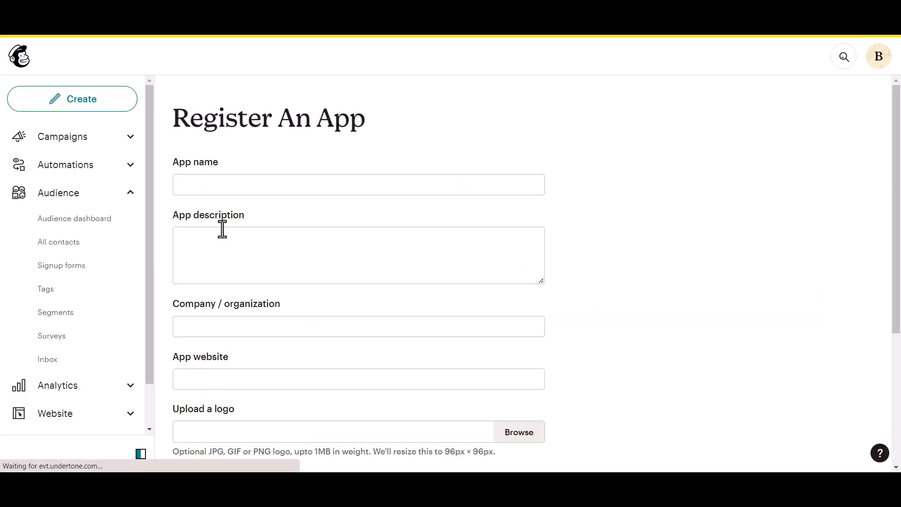
click(220, 181)
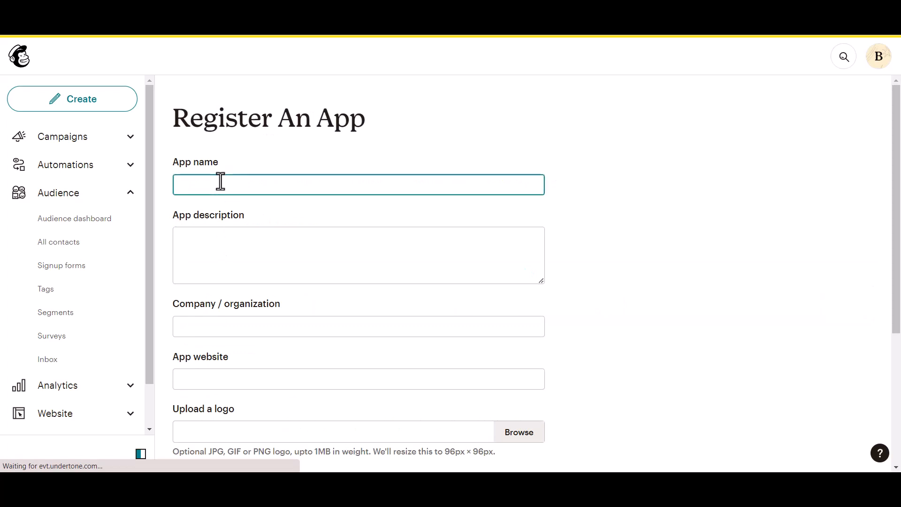
text(Bit Integrations)
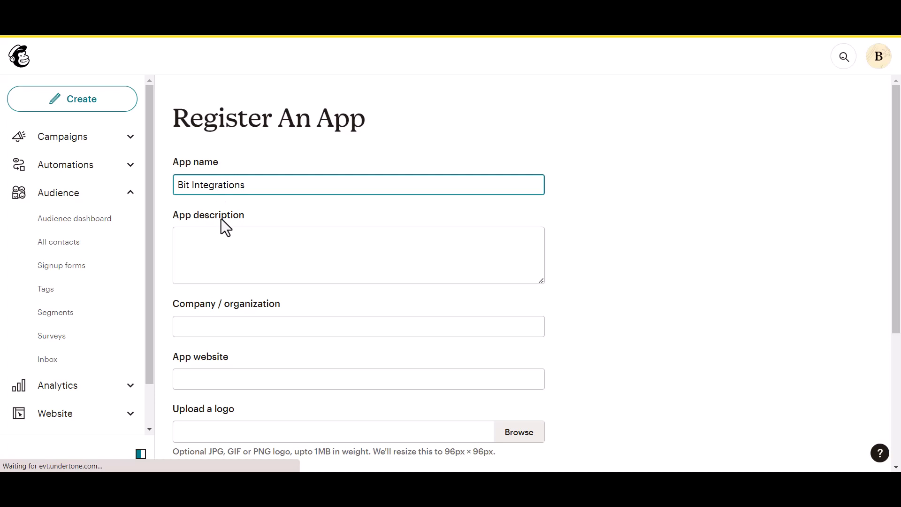
click(202, 253)
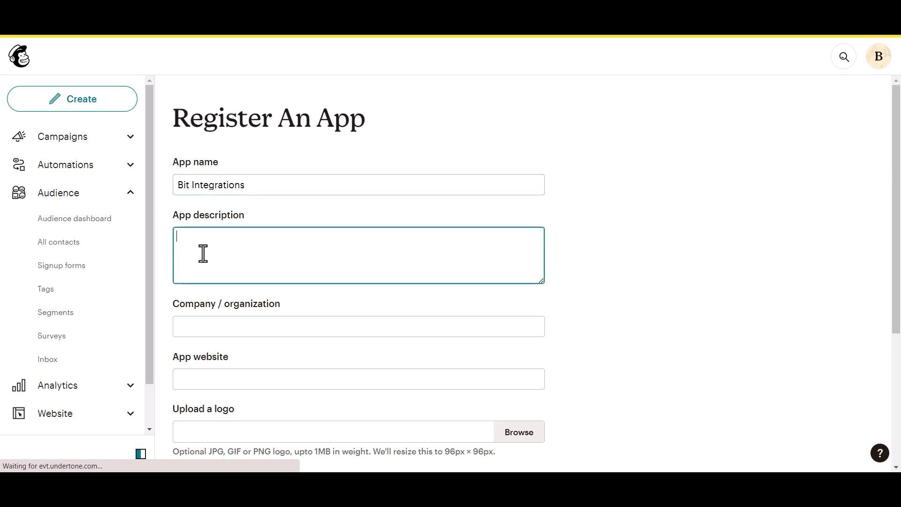
text(test)
click(215, 332)
text(Bit)
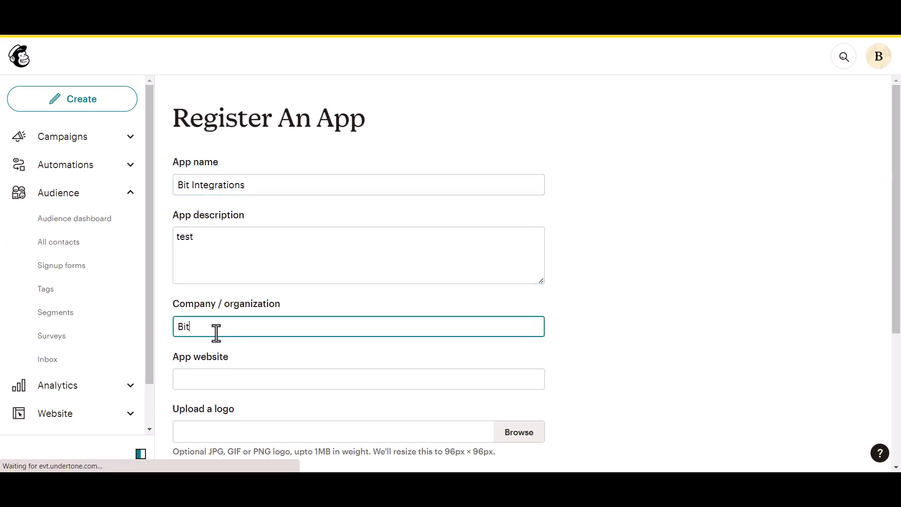
text( Apps)
- Paste the site's homepage URL and redirect URI from Bit Integrations, then create the app
scroll(219, 331, down, 1)
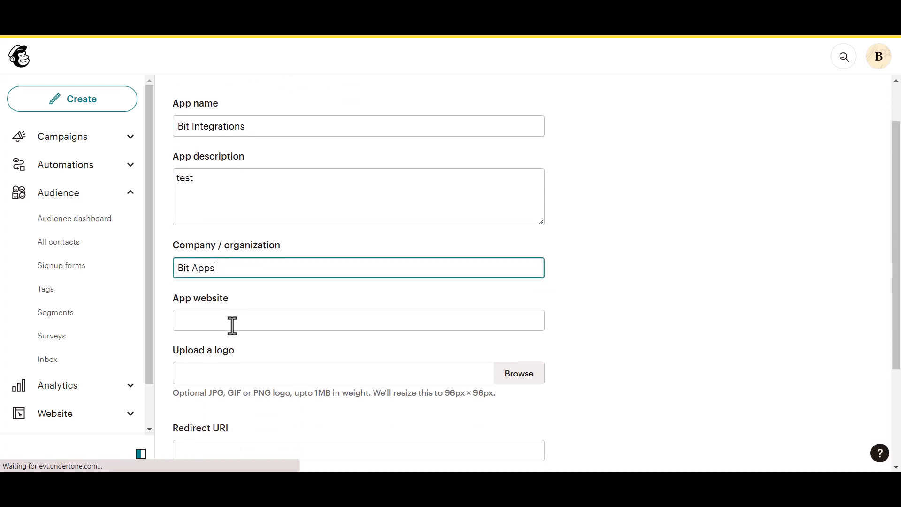
click(233, 324)
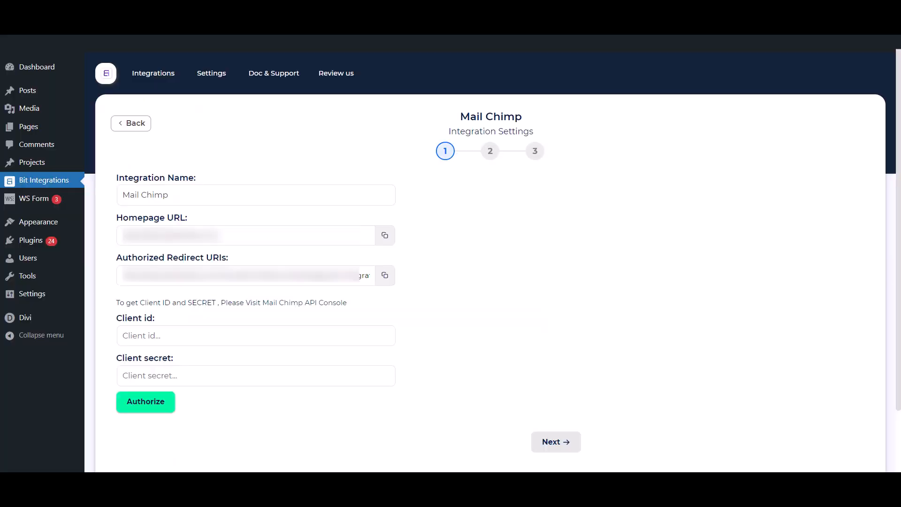
click(384, 236)
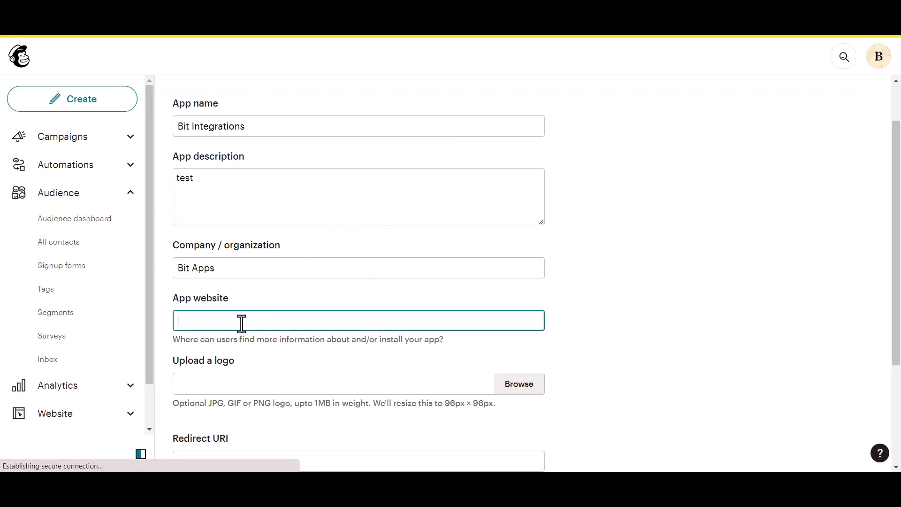
key(ctrl+v)
scroll(243, 326, down, 3)
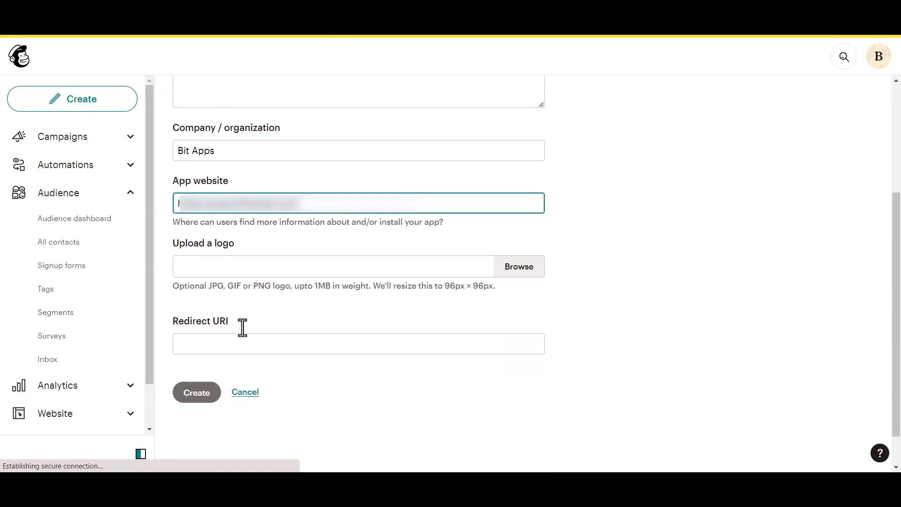
click(228, 345)
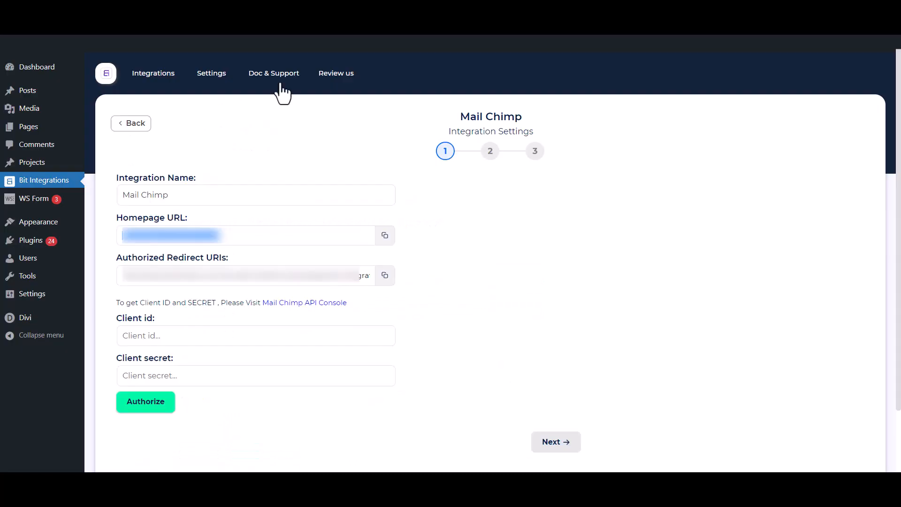
click(385, 276)
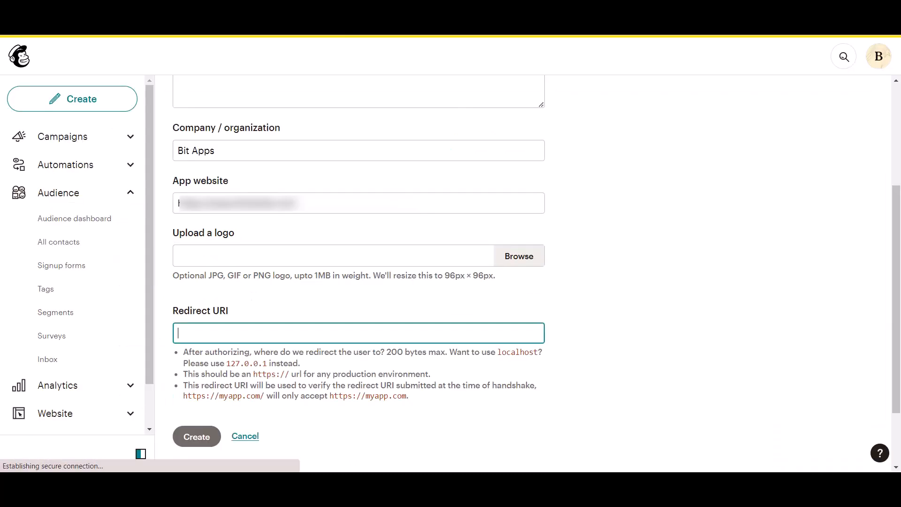
key(ctrl+v)
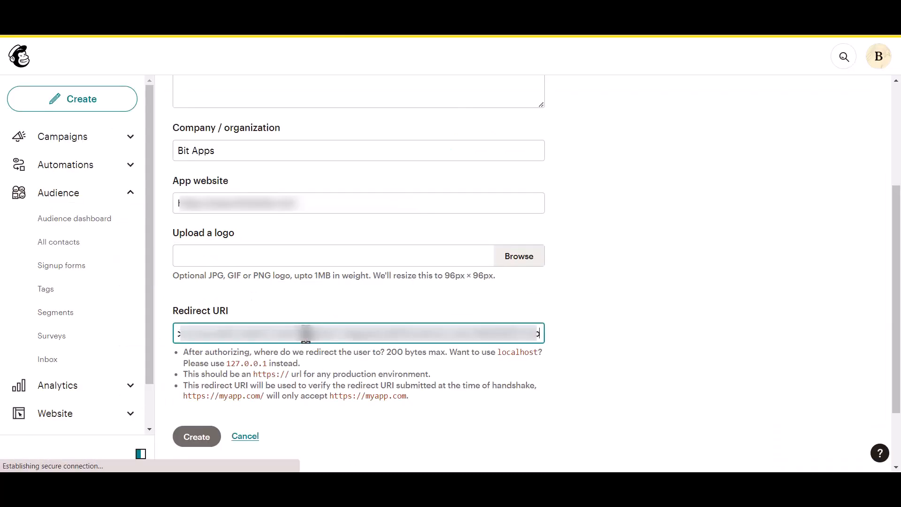
click(554, 297)
scroll(554, 303, down, 1)
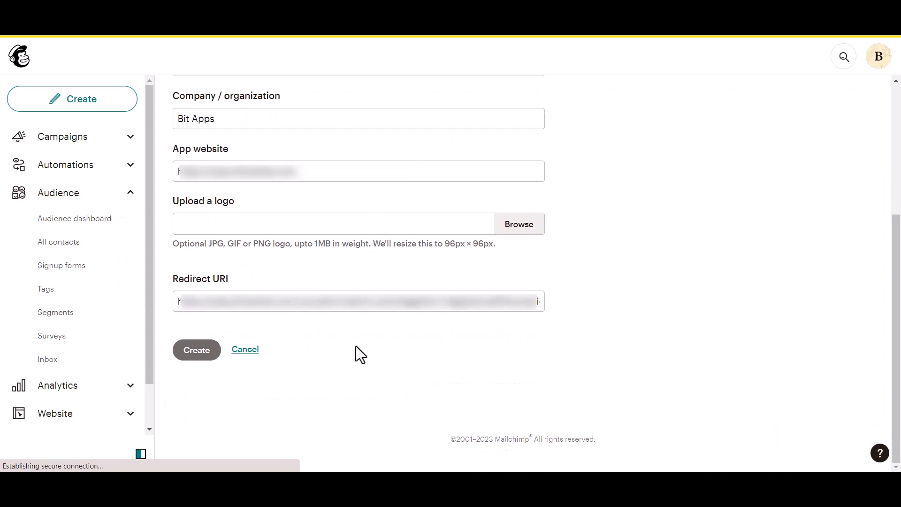
click(198, 359)
drag(201, 223, 230, 220)
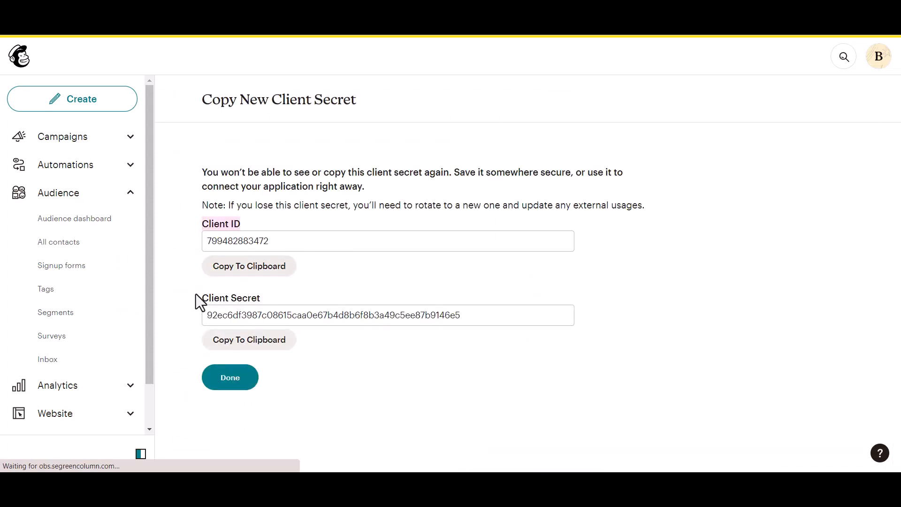
- Copy the Mailchimp app's client ID into the Bit Integrations Client id field
drag(196, 297, 257, 297)
click(280, 288)
click(275, 272)
click(267, 9)
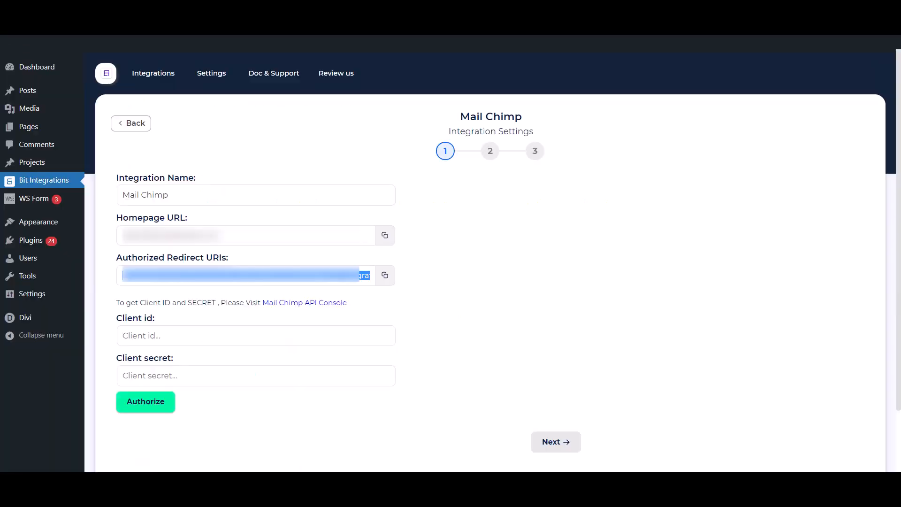
click(240, 345)
key(ctrl+v)
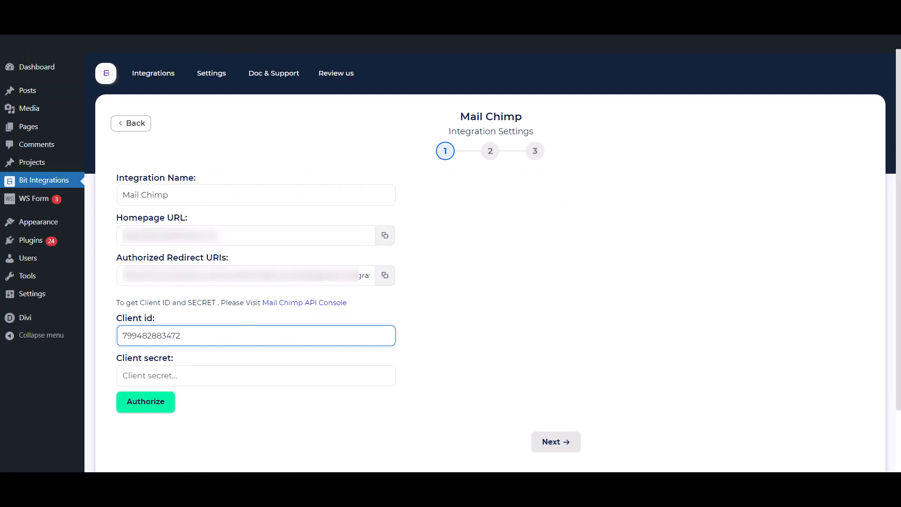
- Copy the client secret into the Client secret field and start authorization
click(348, 10)
click(249, 340)
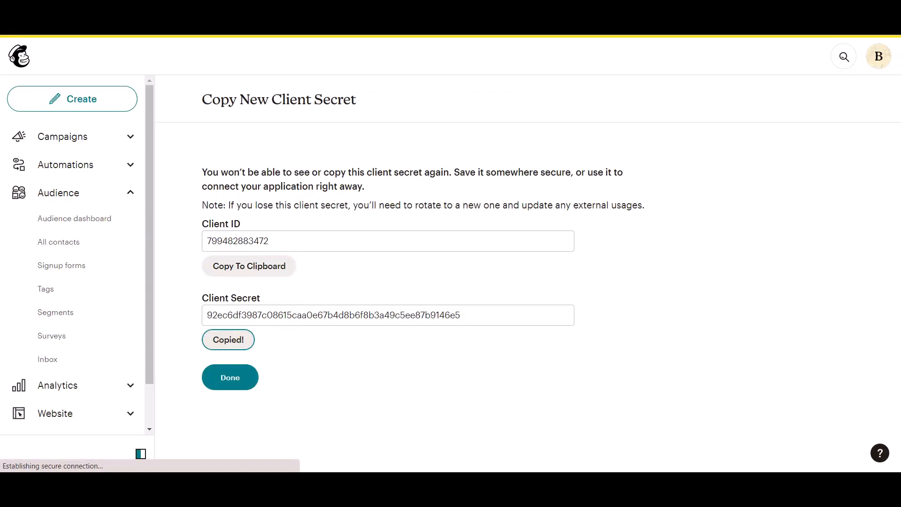
click(268, 10)
click(253, 373)
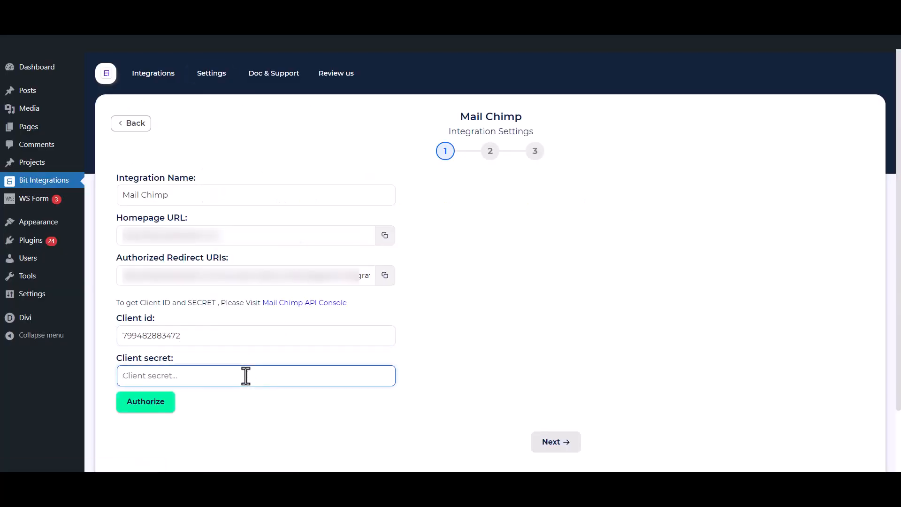
key(ctrl+v)
click(258, 433)
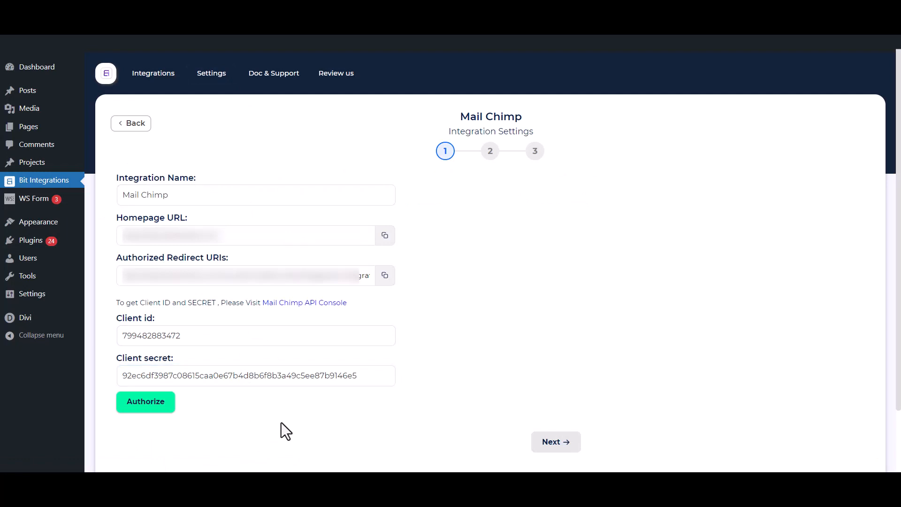
click(165, 408)
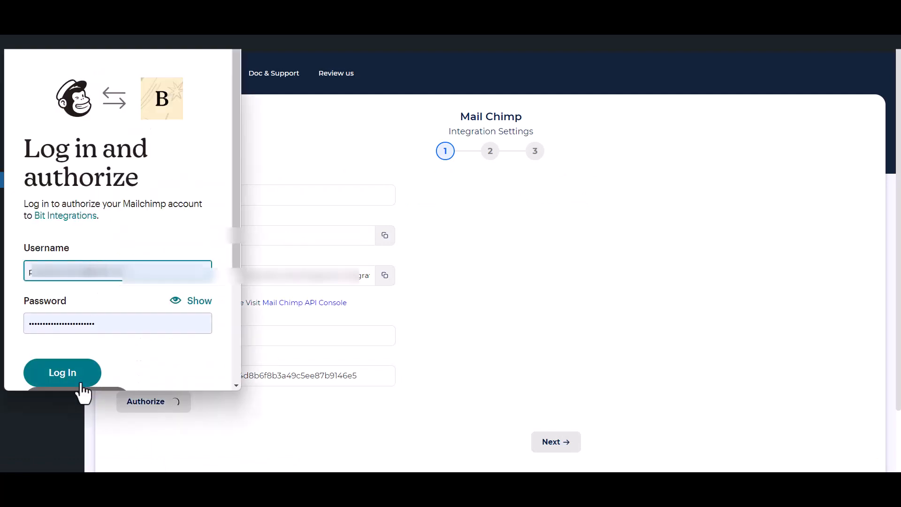
- Log in to Mailchimp, allow Bit Integrations access, and advance to step 2
click(66, 374)
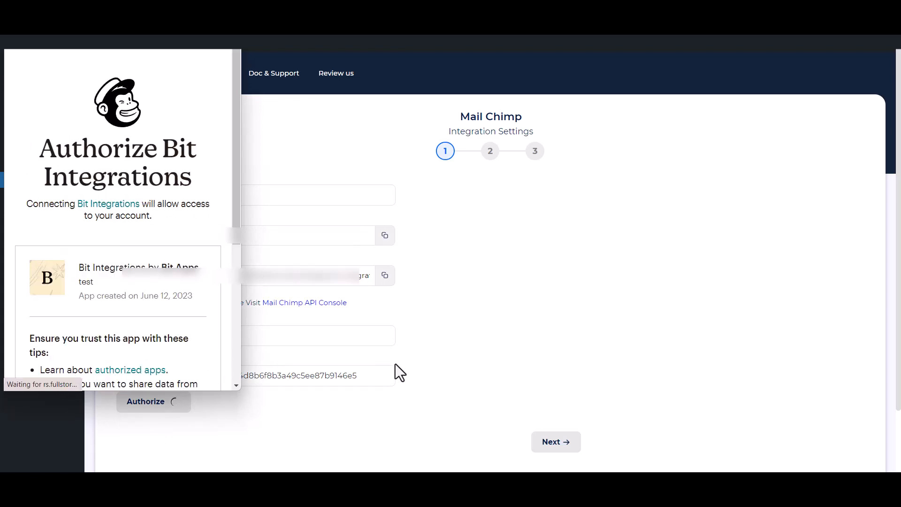
scroll(98, 292, down, 5)
click(30, 357)
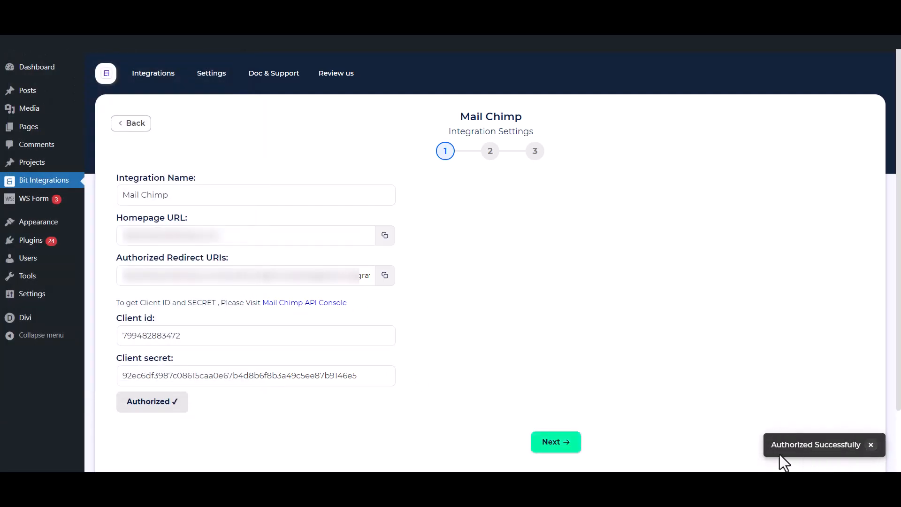
click(569, 442)
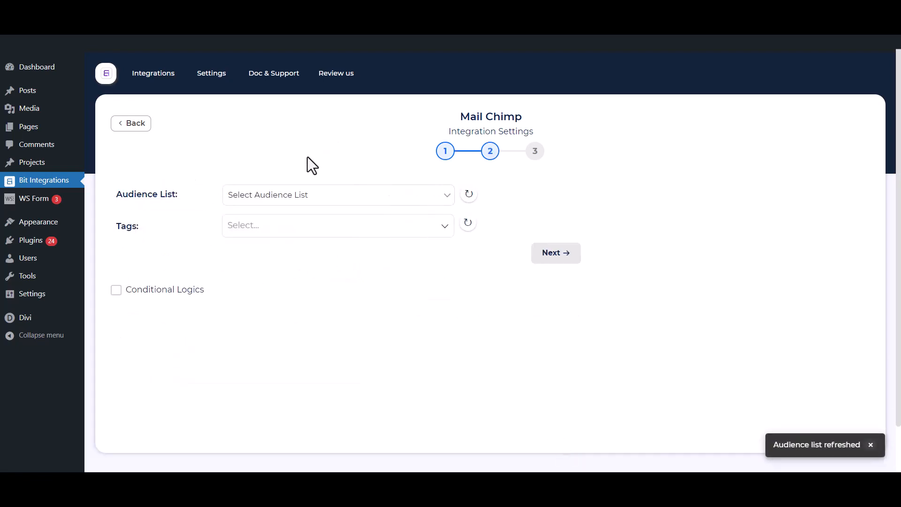
- Choose the Bit Integrations audience list and add Tag - 1, Tag - 2 and Tag - 3
click(287, 197)
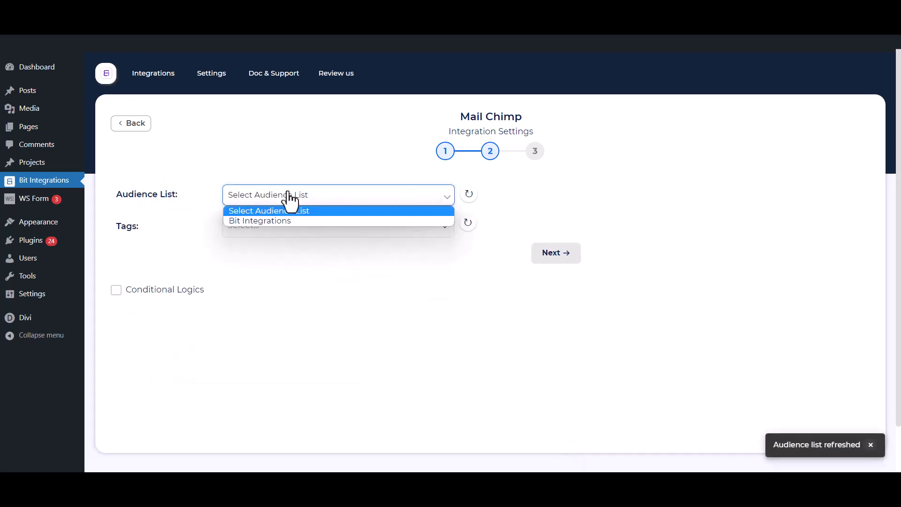
click(271, 221)
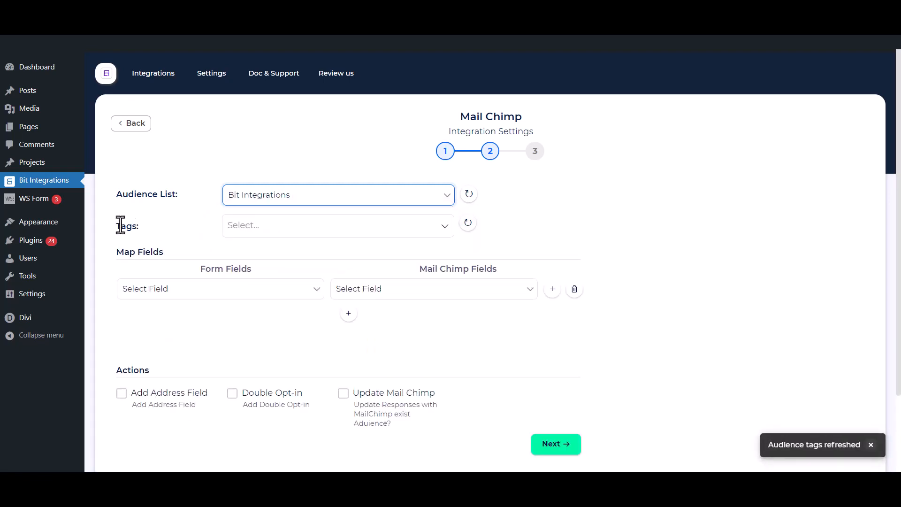
click(290, 226)
click(258, 249)
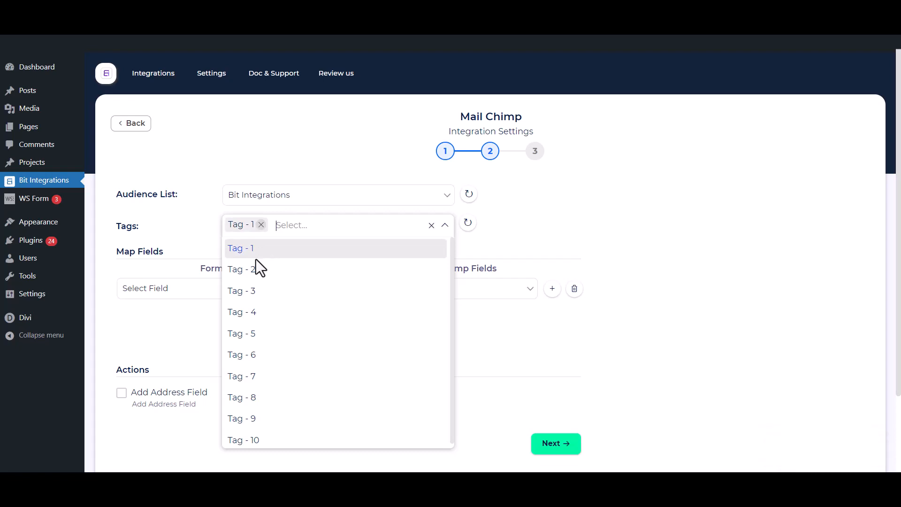
click(253, 271)
click(253, 294)
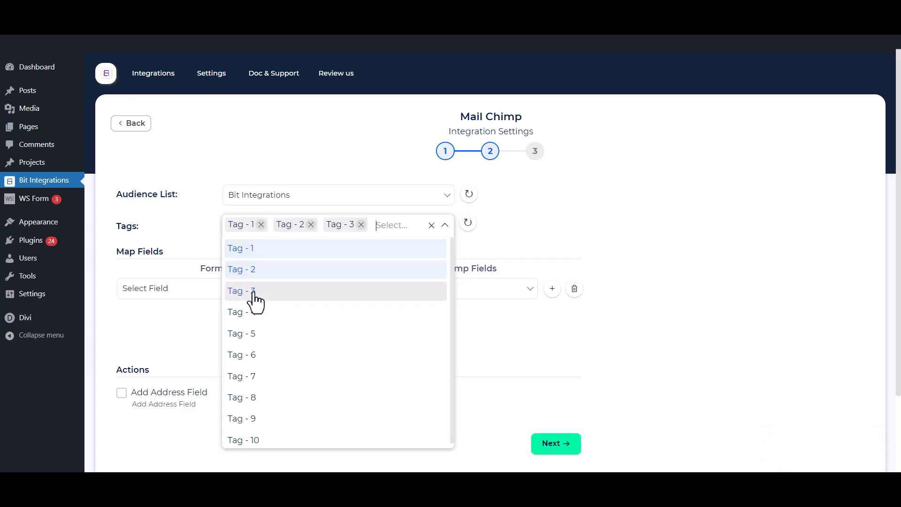
click(174, 220)
- Map First Name to First Name, Email to Email, and Phone to Phone Number
scroll(174, 220, down, 1)
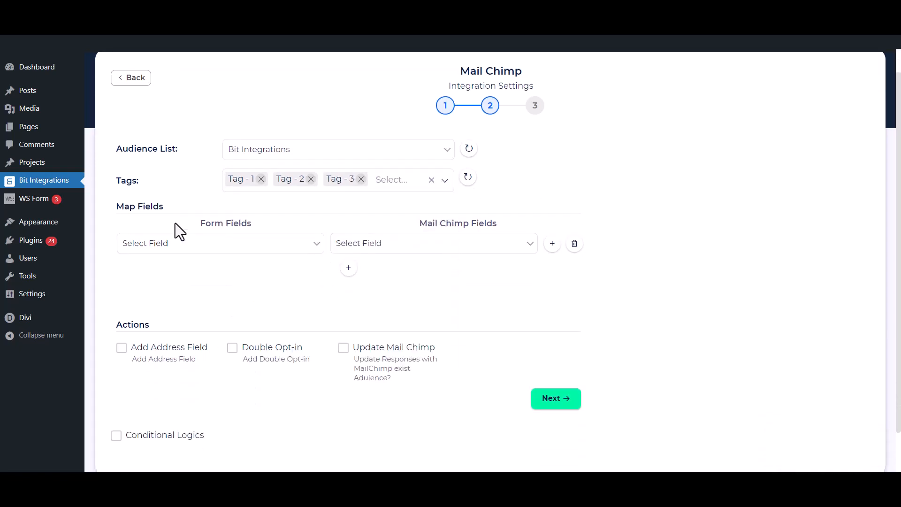
click(202, 237)
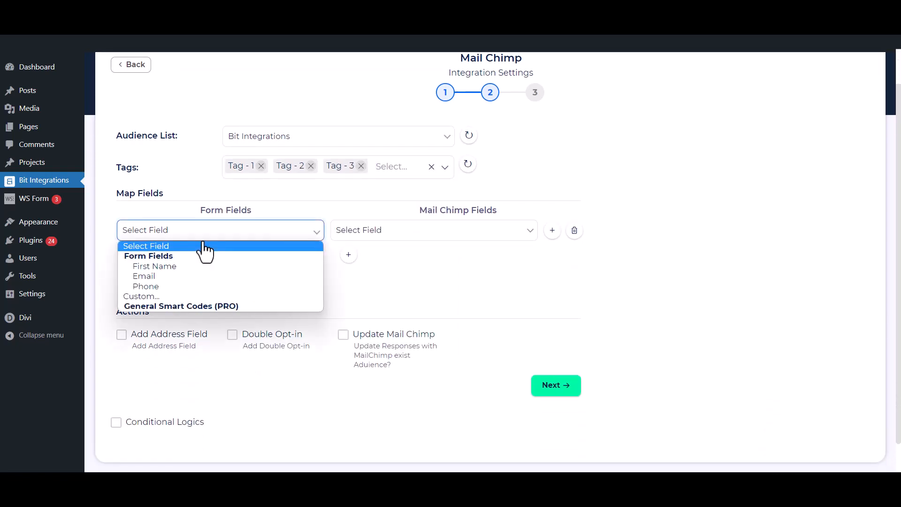
click(176, 267)
click(358, 235)
click(370, 272)
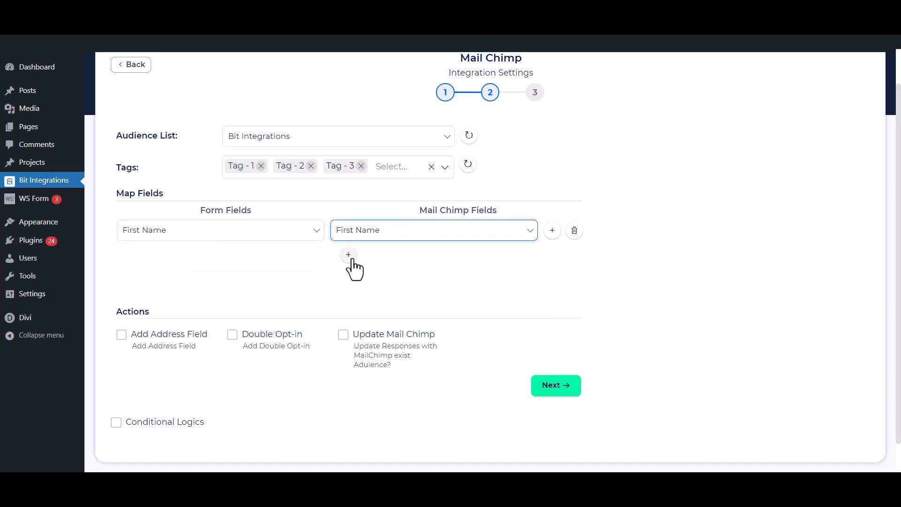
click(349, 255)
click(281, 257)
click(204, 303)
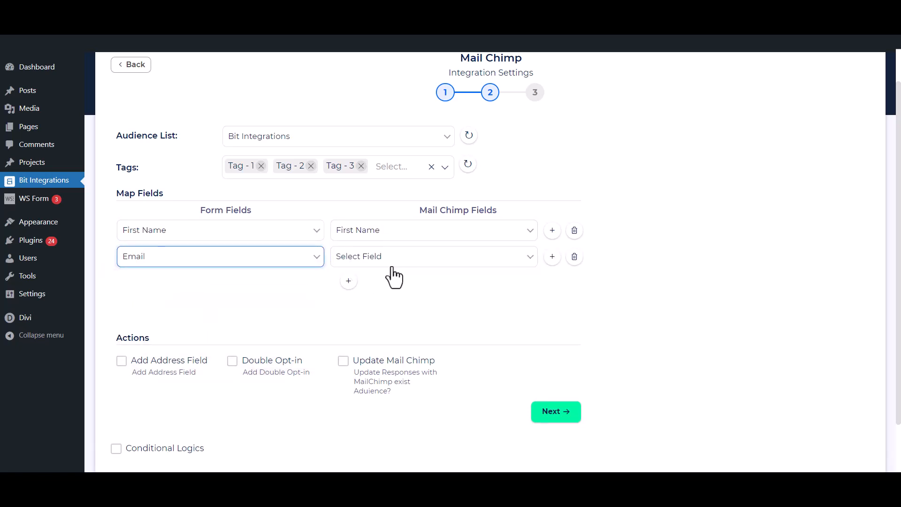
click(389, 261)
click(348, 323)
click(348, 282)
click(282, 283)
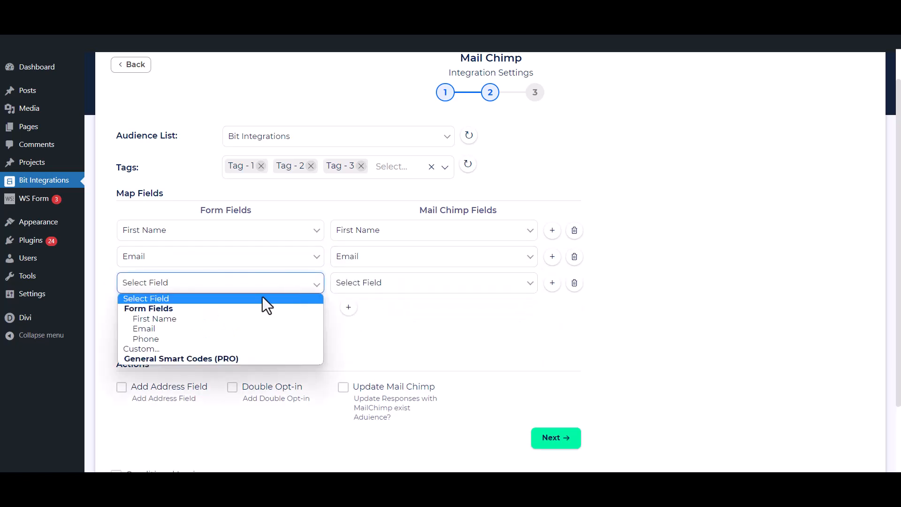
click(221, 337)
click(401, 284)
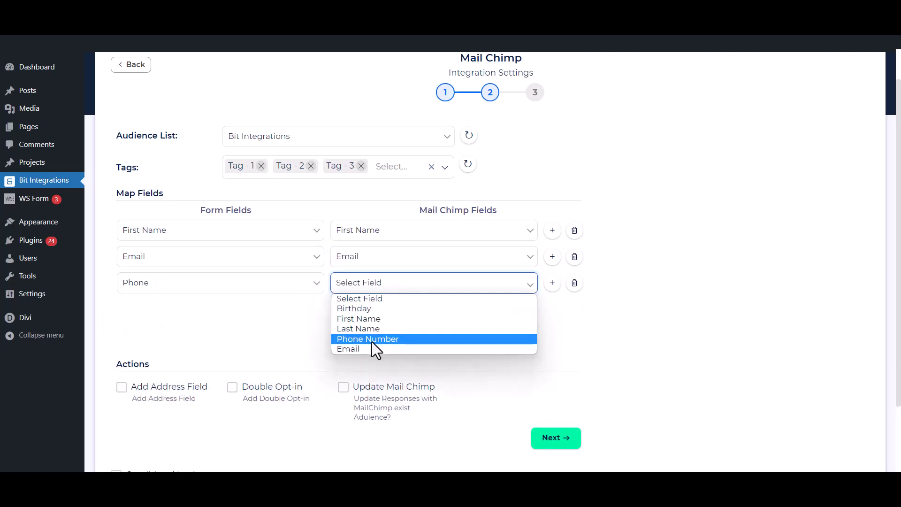
click(423, 340)
scroll(388, 308, down, 1)
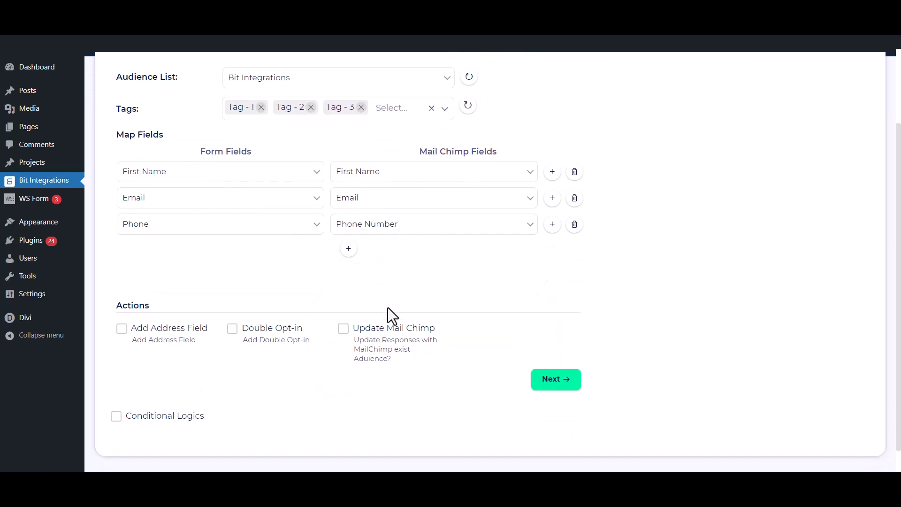
- Leave Add Address Field, Update Mail Chimp and Conditional Logics off, then Finish & Save
click(121, 329)
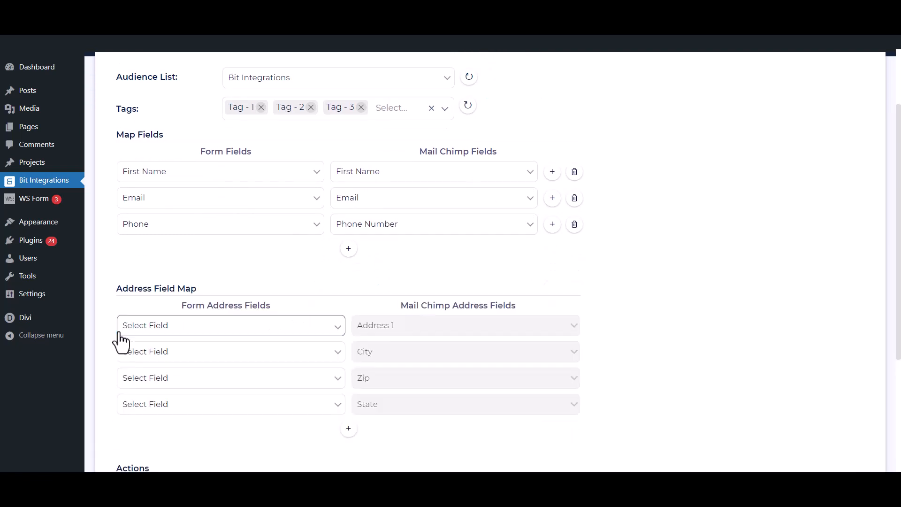
scroll(119, 334, down, 2)
click(121, 373)
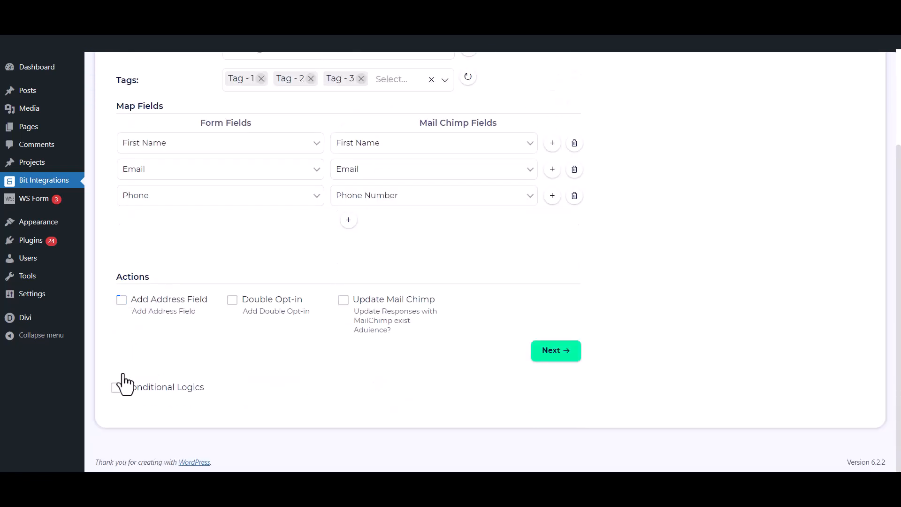
click(232, 301)
click(343, 300)
click(343, 303)
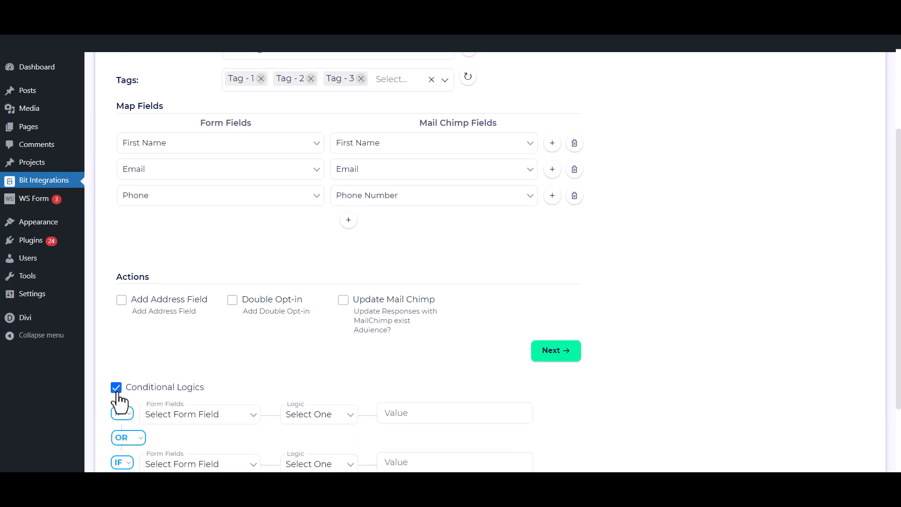
scroll(120, 401, down, 2)
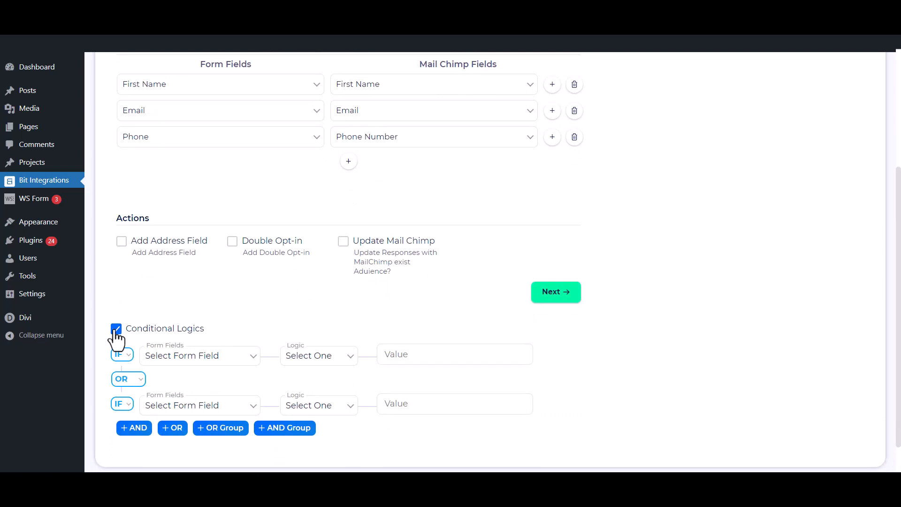
click(116, 330)
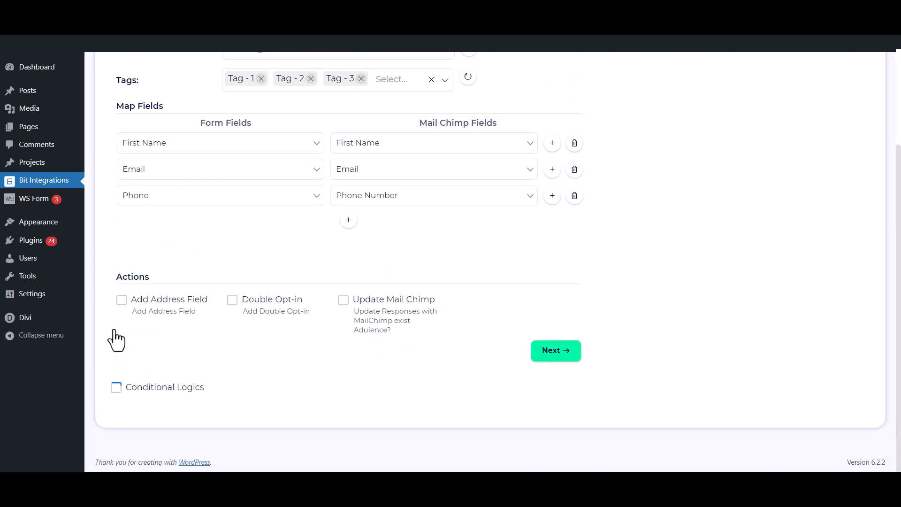
click(567, 352)
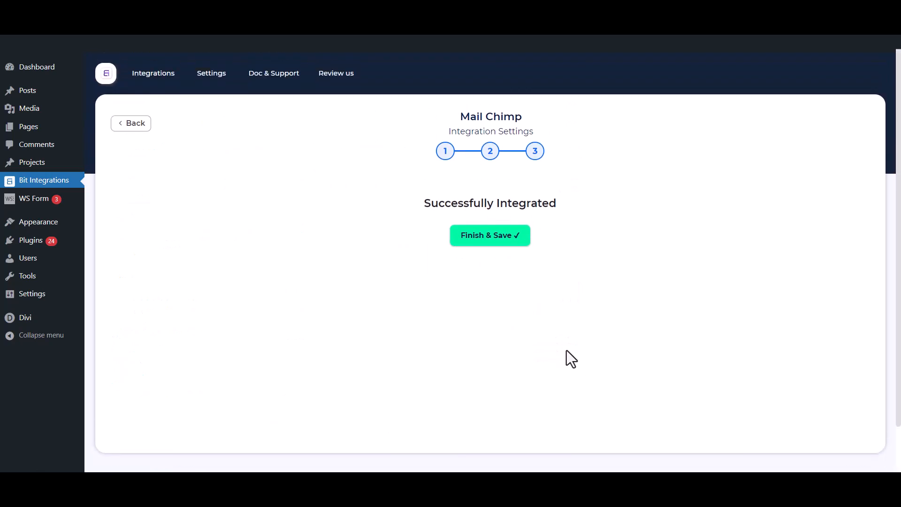
click(487, 235)
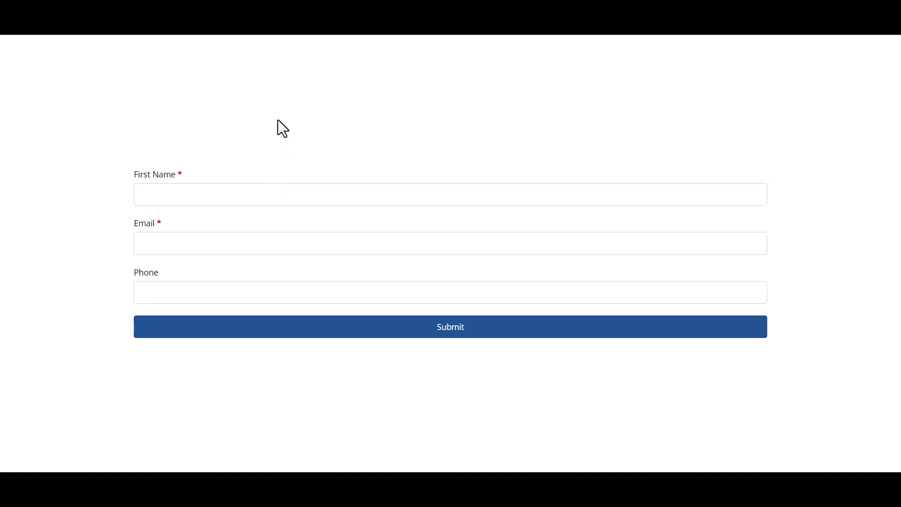
- Submit a test entry with first name 'Bit Integration', an e-mail address and a phone number, confirming the thank-you message
click(242, 196)
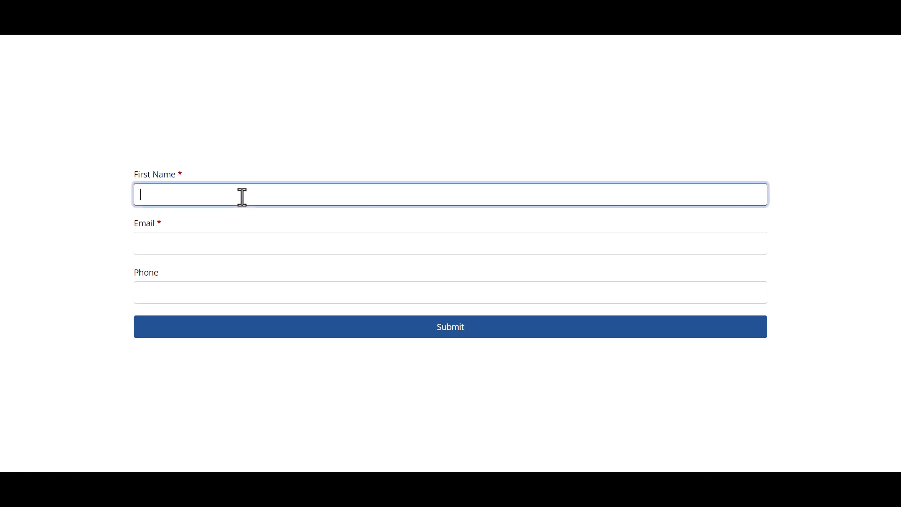
text(Bit Integrations)
click(185, 246)
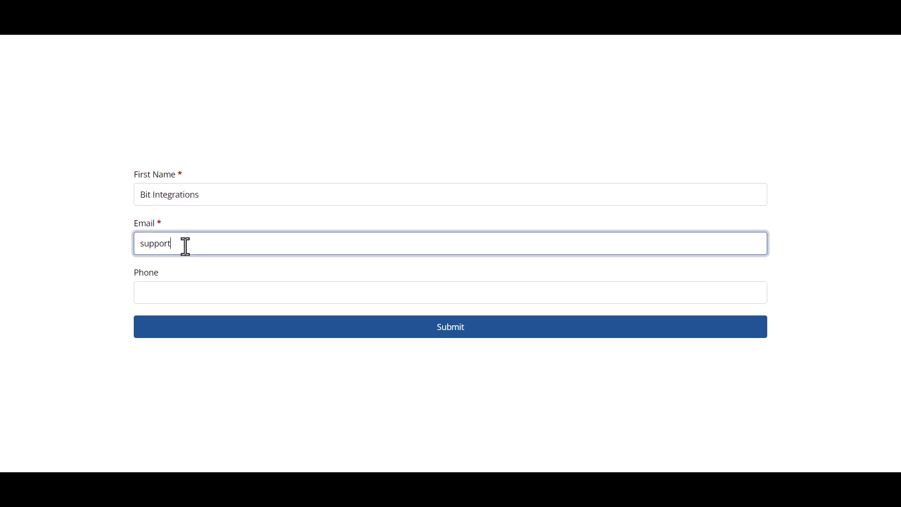
click(199, 295)
text(4445556)
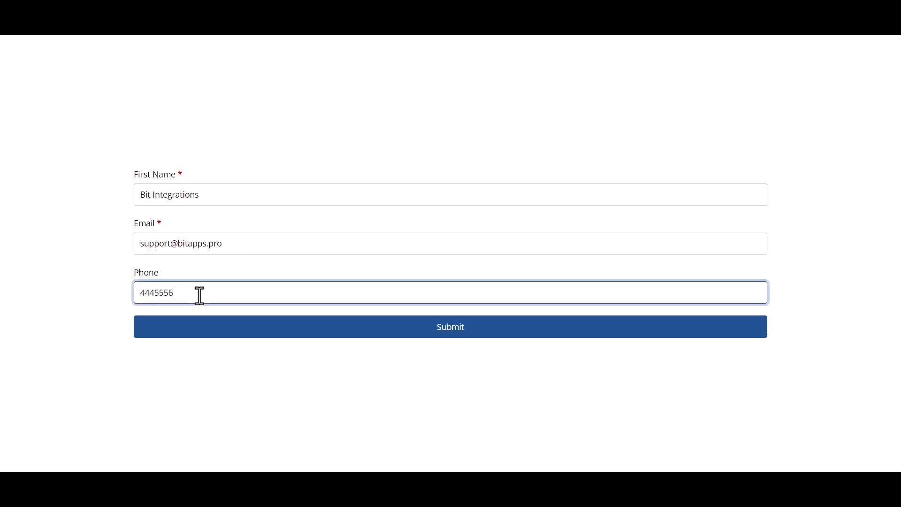
text(66)
click(220, 327)
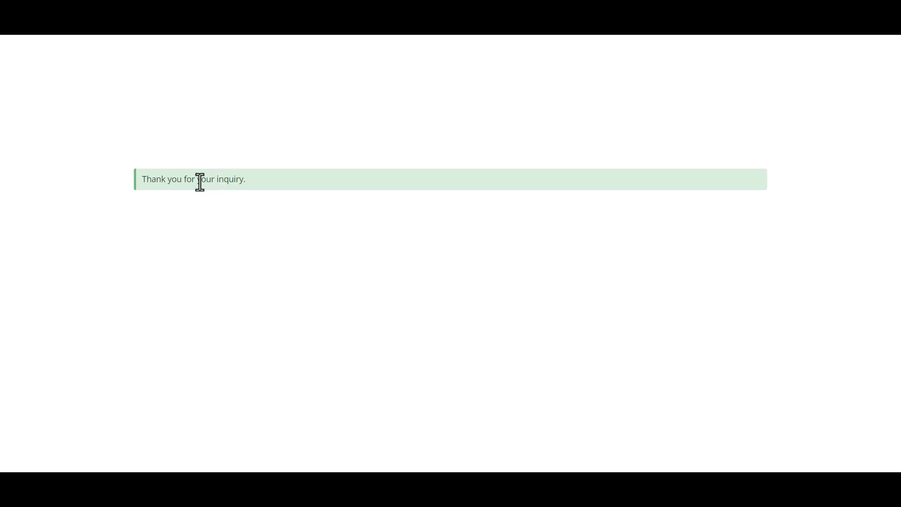
triple_click(200, 182)
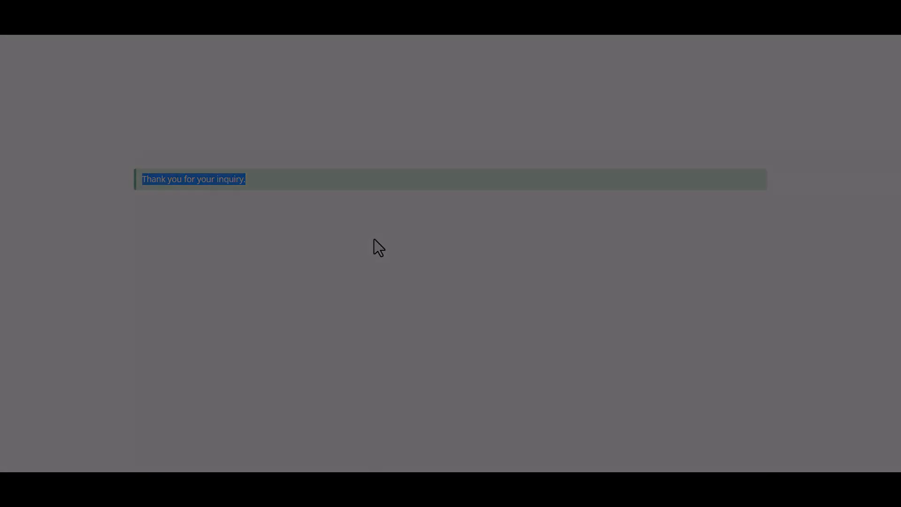